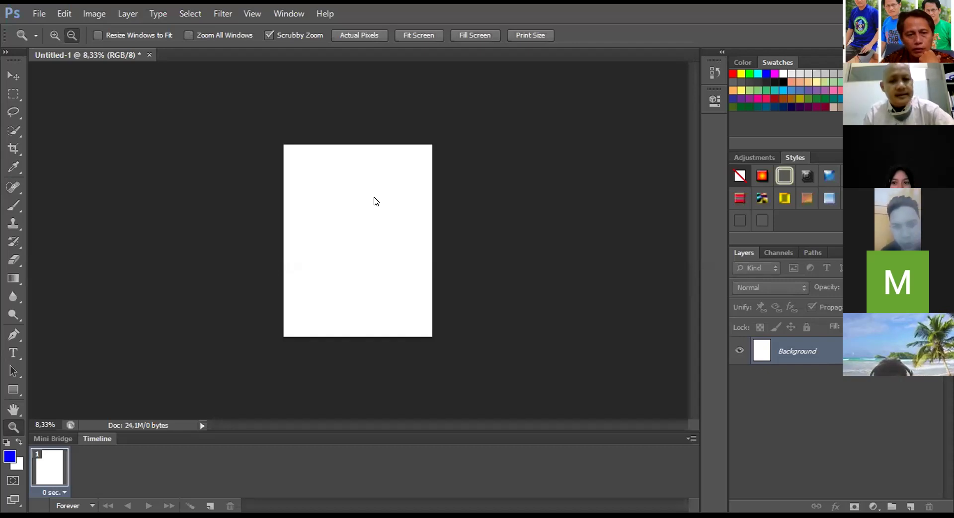
left_click(374, 215, "alt")
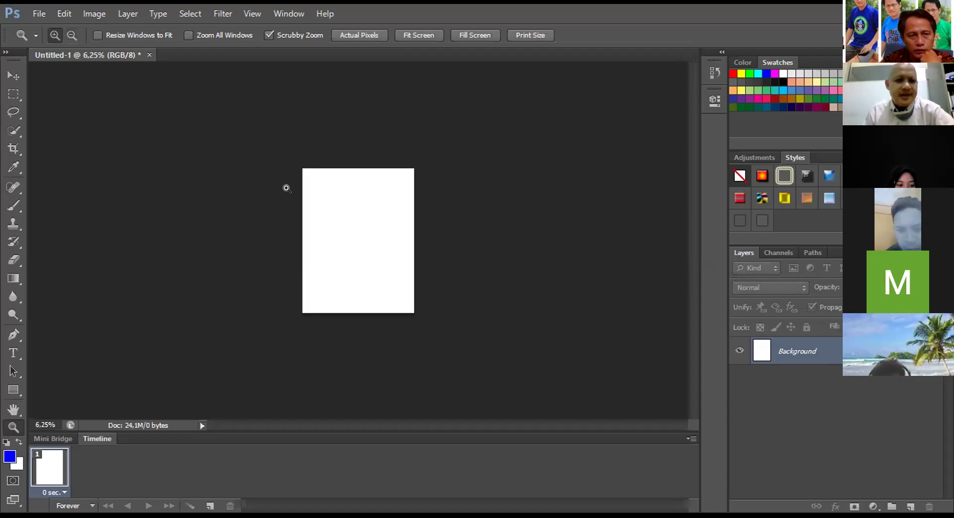
left_click(335, 244)
left_click(334, 233)
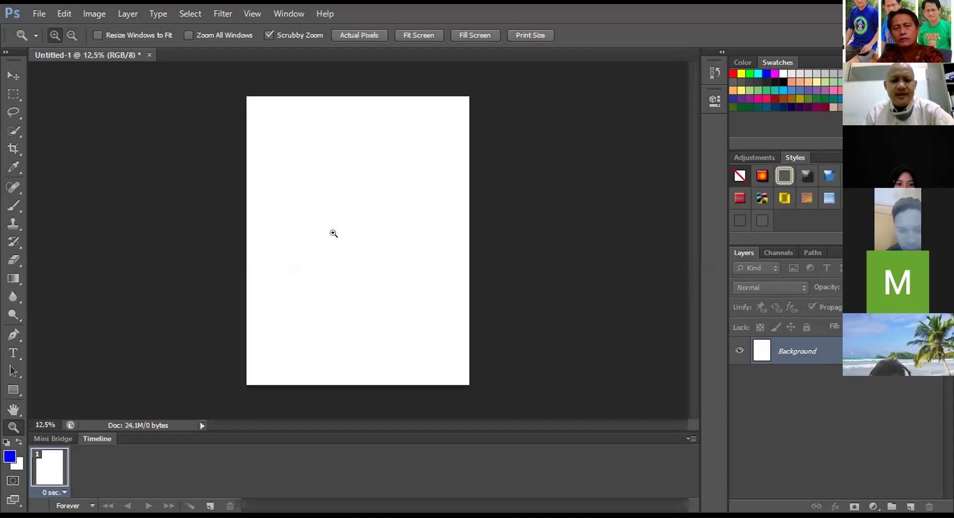
left_click(334, 234)
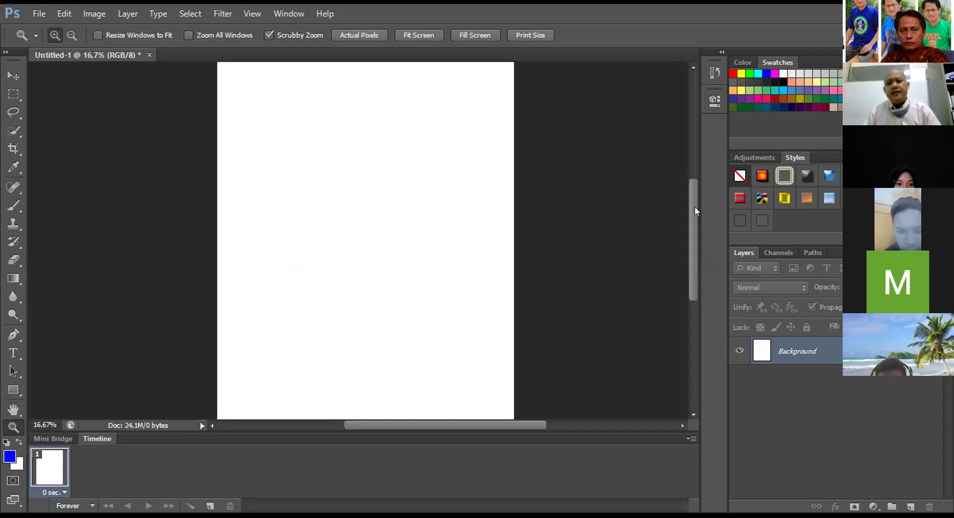
scroll(686, 199, "up", 2)
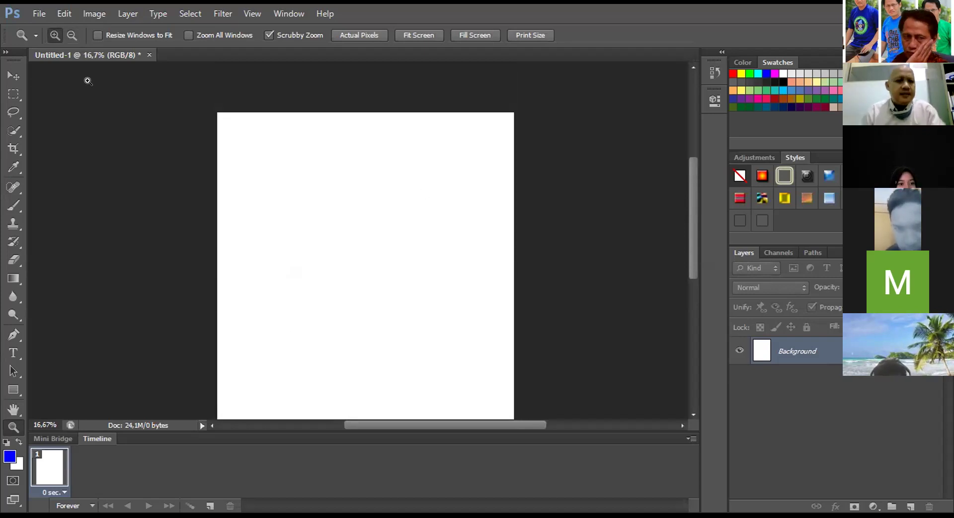
left_click(14, 75)
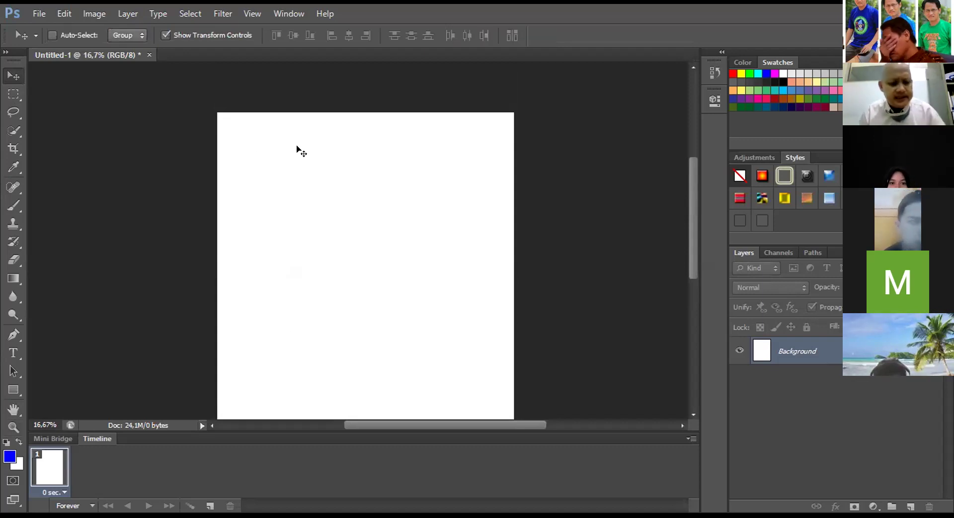
- Paste the product-card screenshot as Layer 1 and scale it down to about 81%
left_click(65, 13)
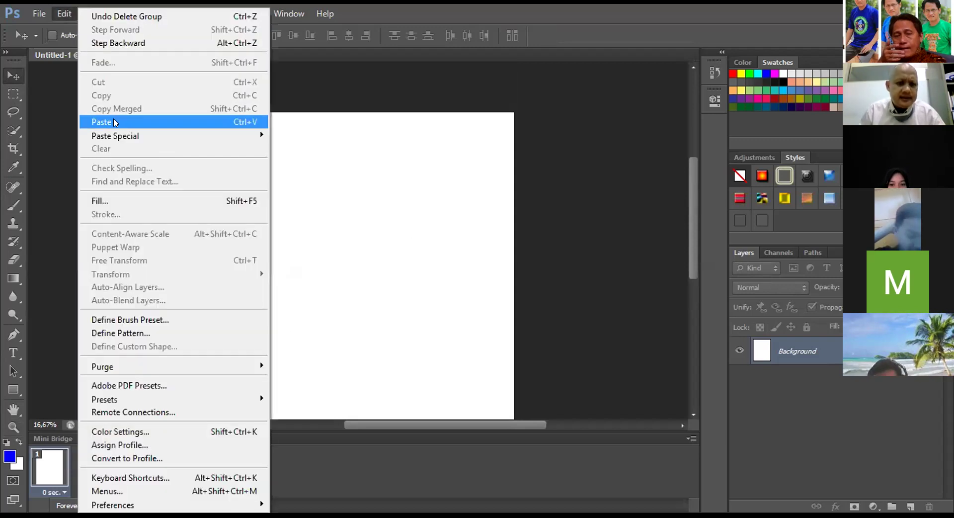
left_click(124, 121)
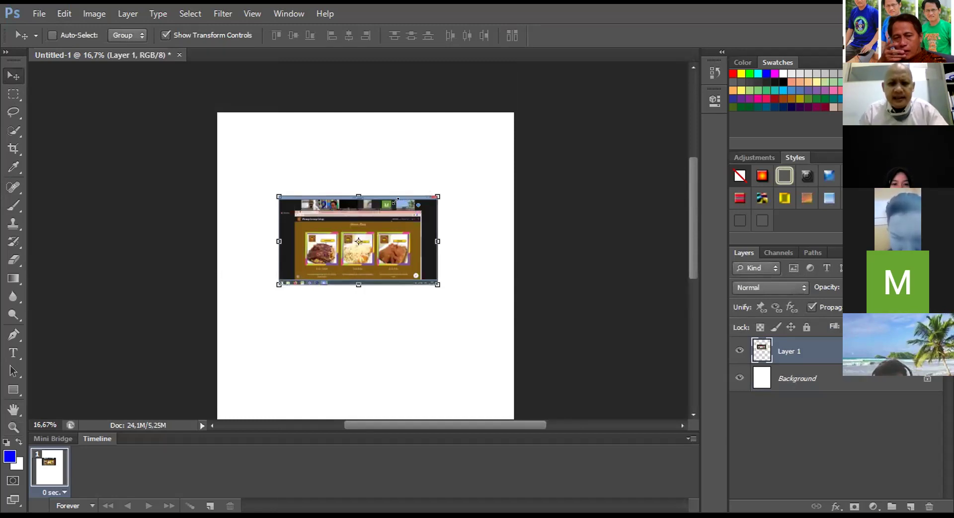
left_click_drag(437, 196, 408, 212)
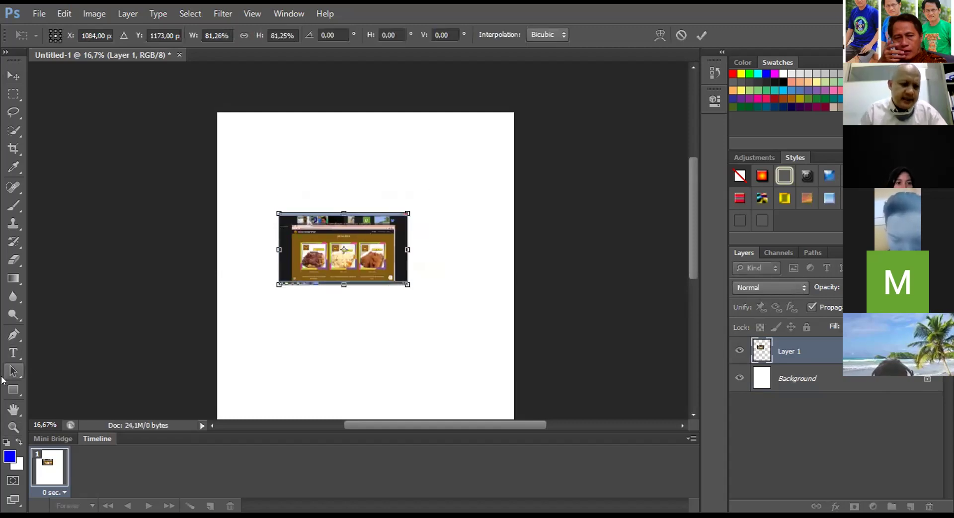
left_click(294, 287)
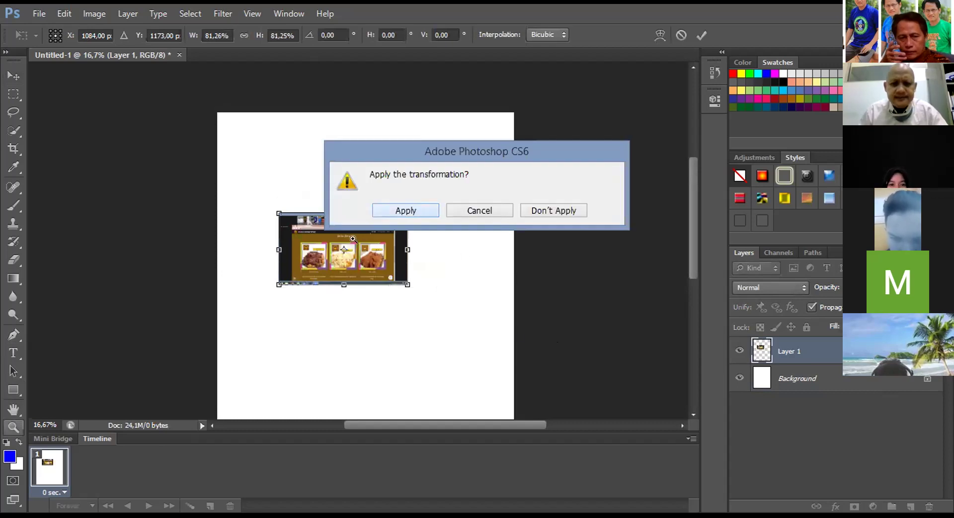
key("Return")
left_click_drag(353, 239, 330, 213)
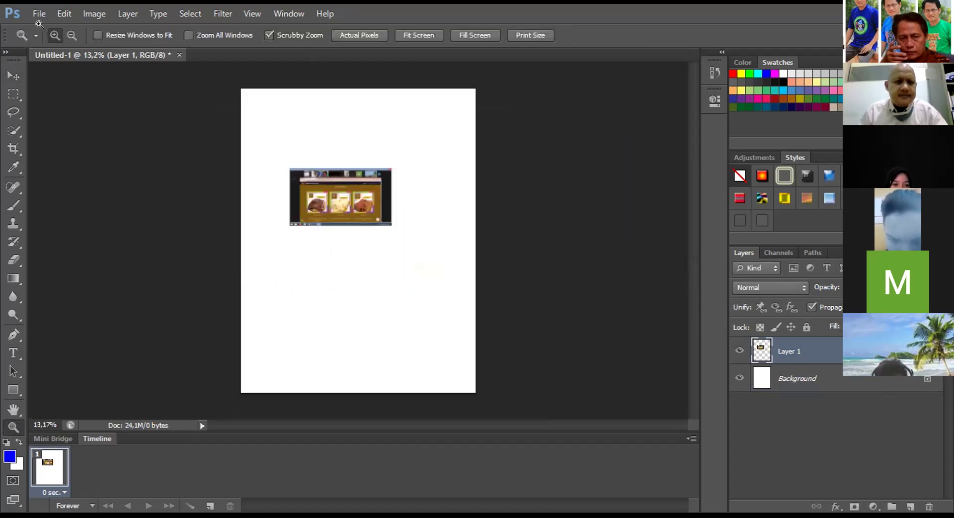
- Zoom in to 300% on the Rasa Coklat banana photo and its speech bubble
left_click(330, 201)
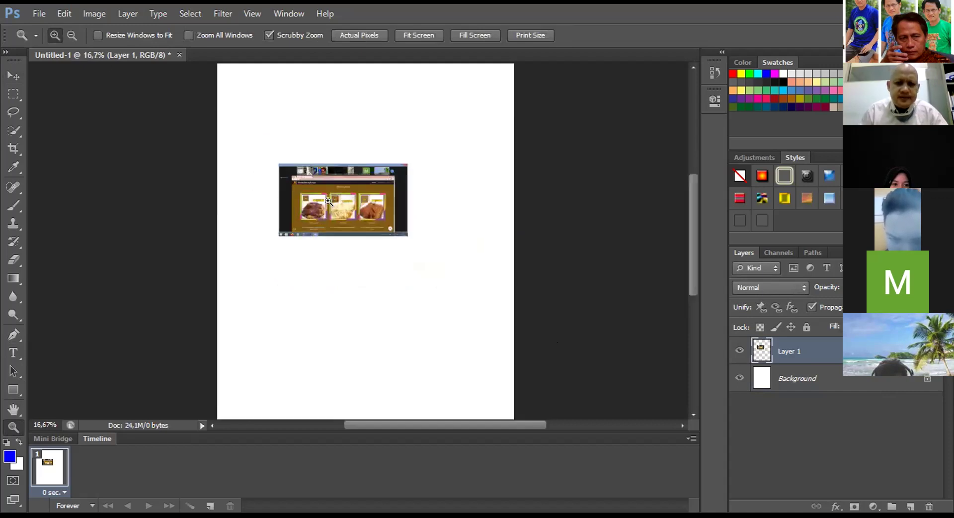
left_click(344, 226)
left_click(344, 226)
left_click(344, 226)
left_click(354, 238)
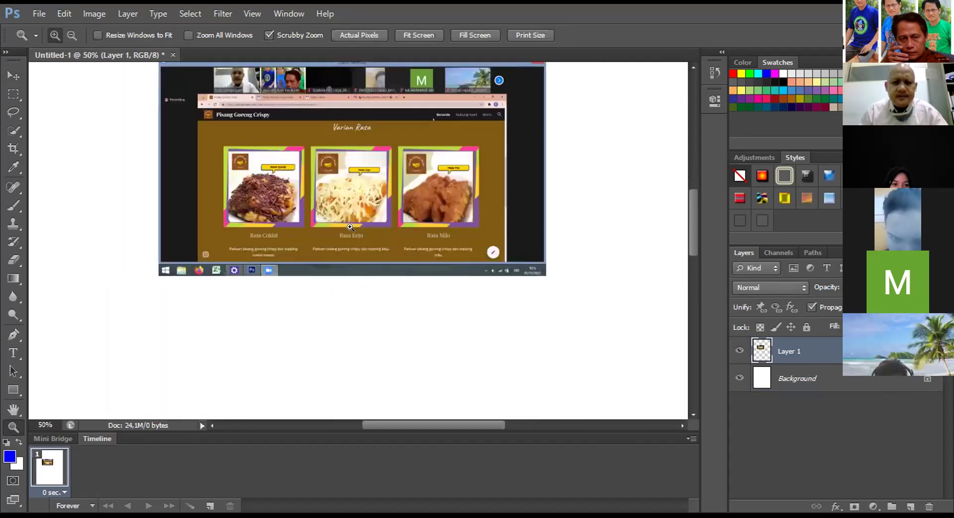
left_click(222, 203)
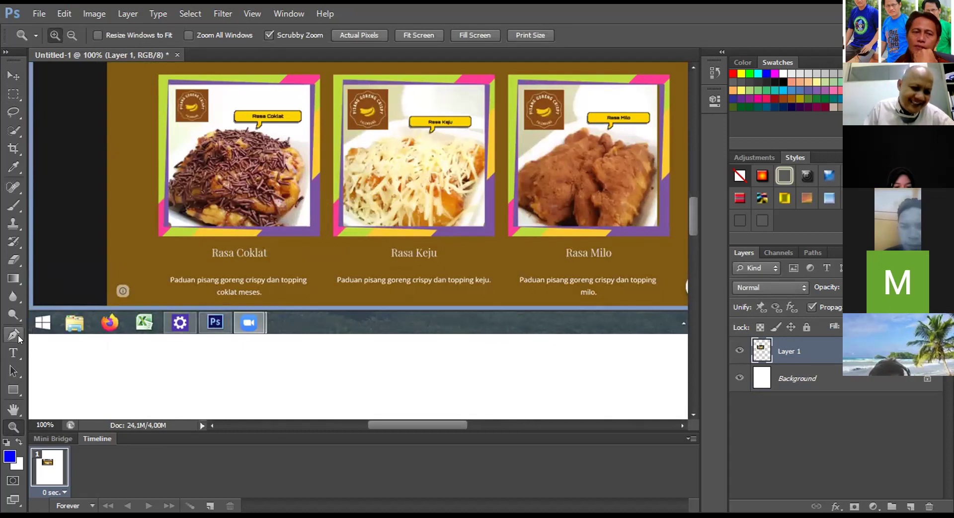
left_click(217, 190)
left_click(217, 190)
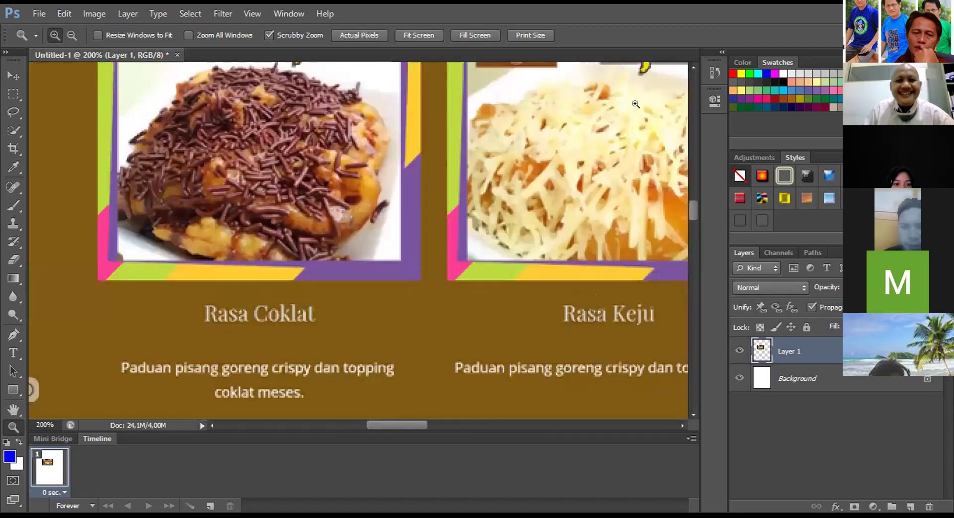
left_click(692, 64)
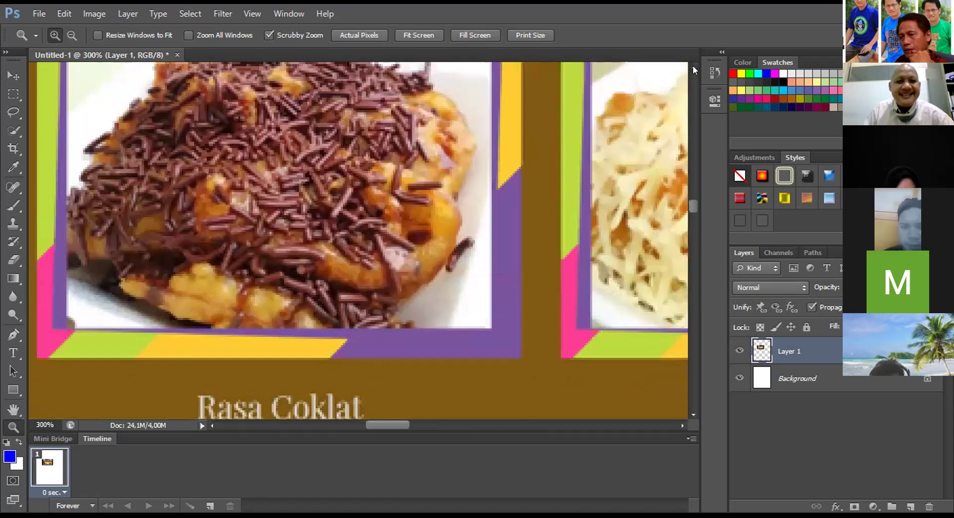
left_click(693, 65)
scroll(693, 64, "up", 1)
scroll(605, 121, "up", 1)
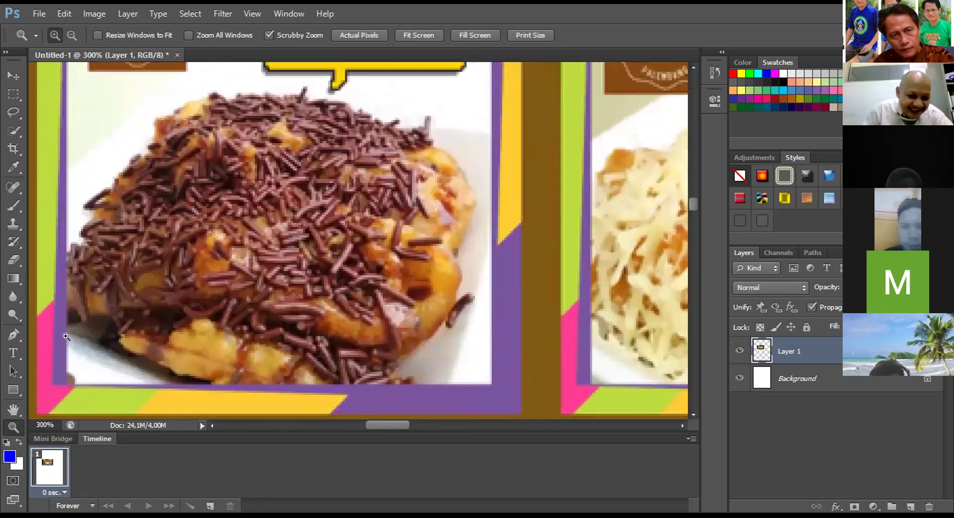
left_click(14, 334)
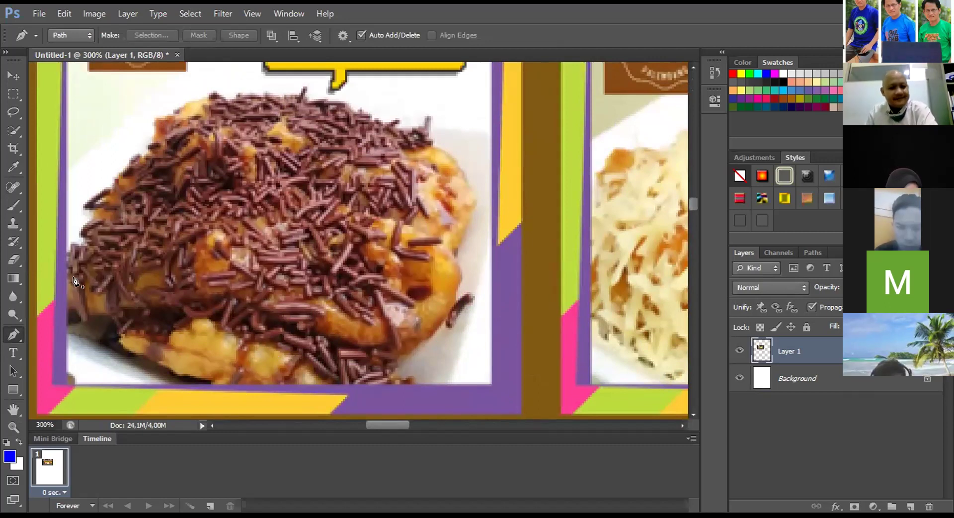
- Place Pen anchors along the banana's lower-left and bottom edges
left_click(69, 321)
left_click(94, 340)
left_click(117, 353)
left_click(144, 364)
left_click(154, 370)
left_click(182, 378)
left_click(197, 382)
left_click(217, 384)
left_click(344, 386)
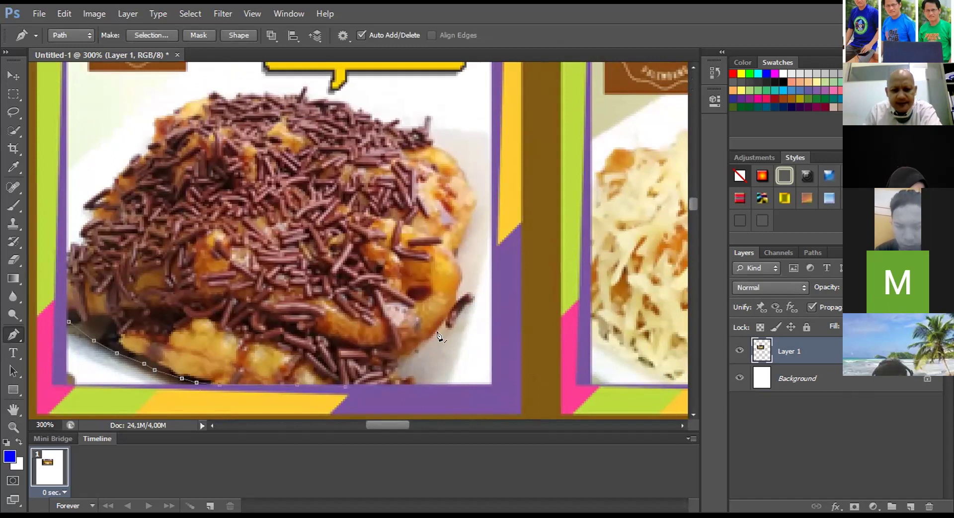
- Continue the path up the right edge and across the top, close it, then stroke it blue
left_click(450, 315)
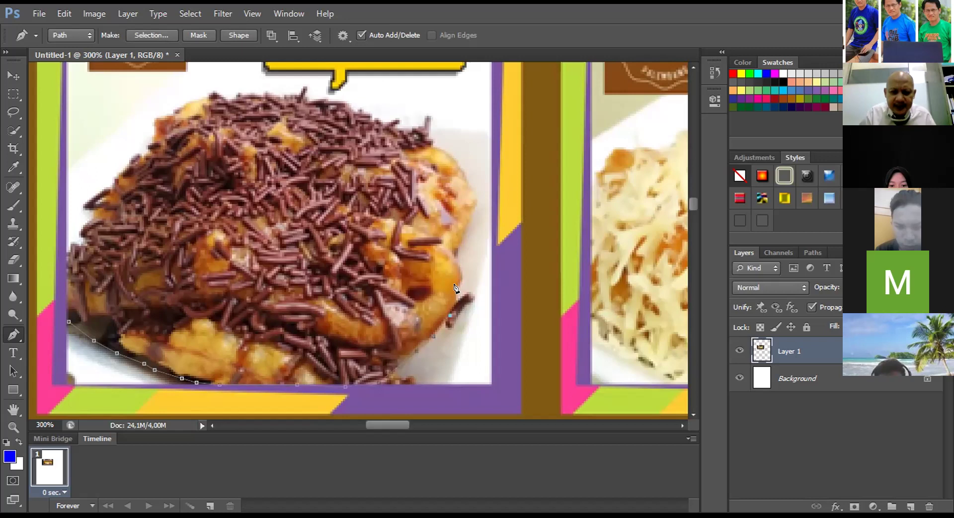
left_click(458, 262)
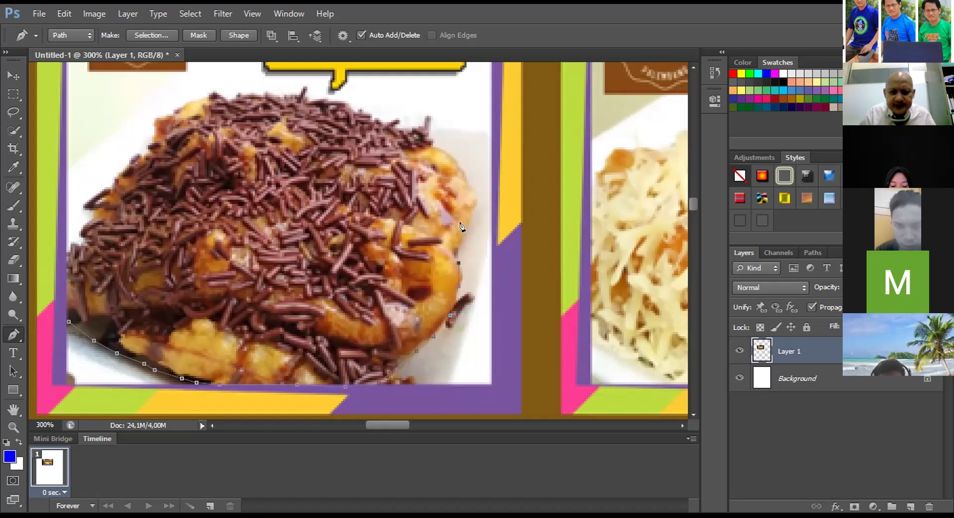
left_click(473, 205)
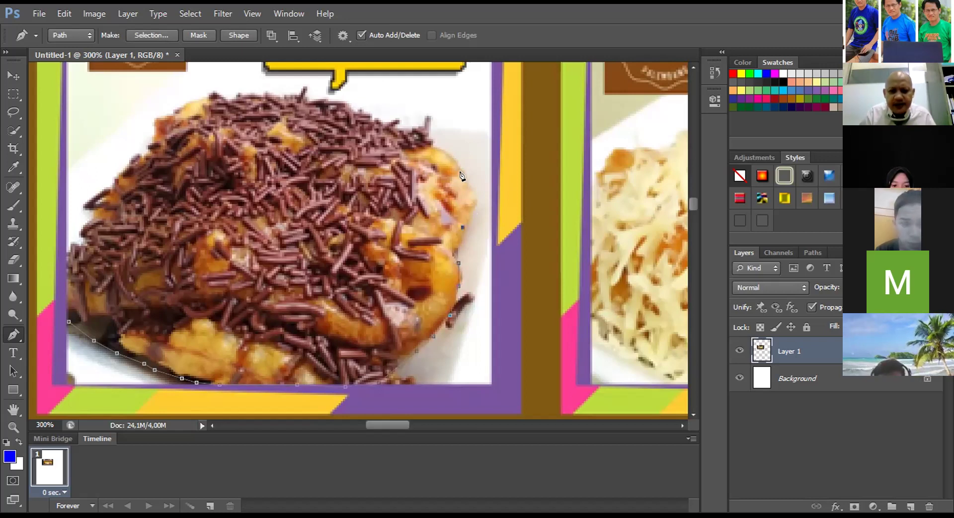
left_click(446, 154)
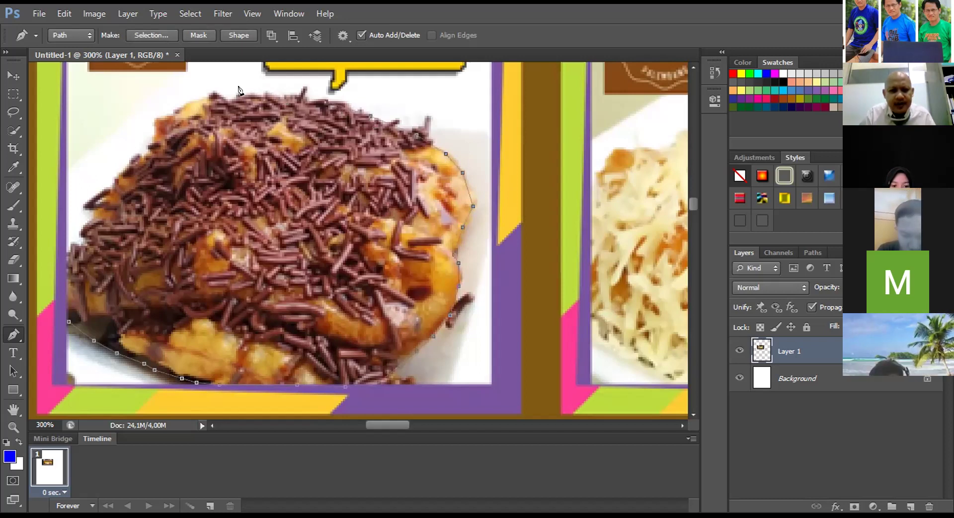
left_click(178, 111)
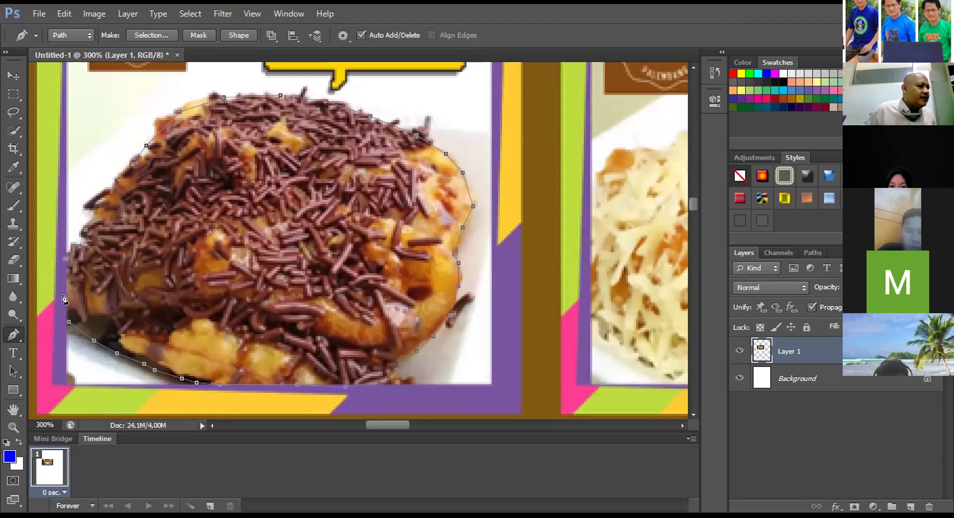
left_click(74, 323)
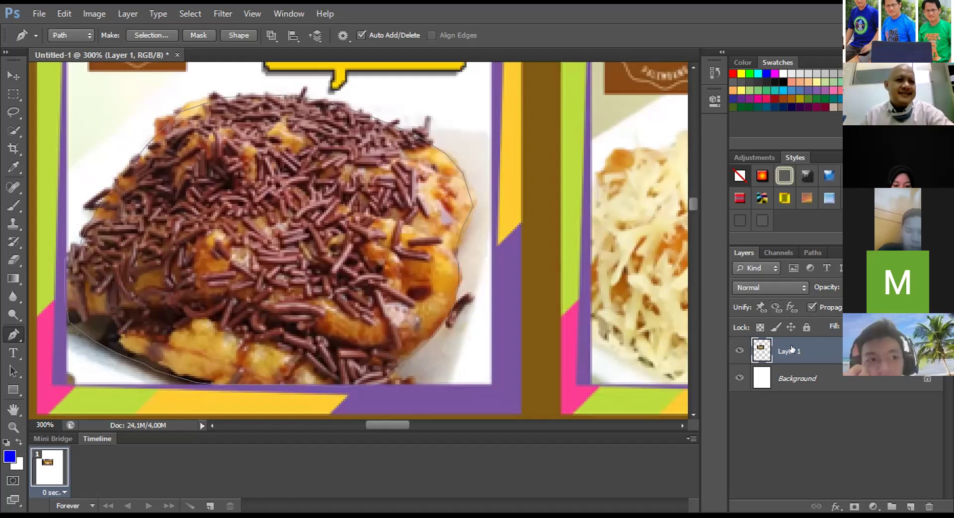
left_click(806, 252)
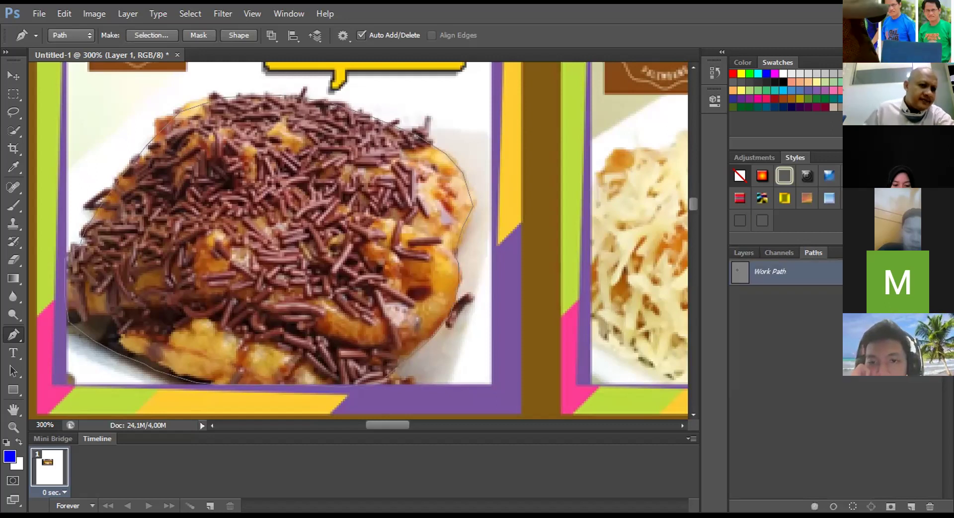
left_click(834, 506)
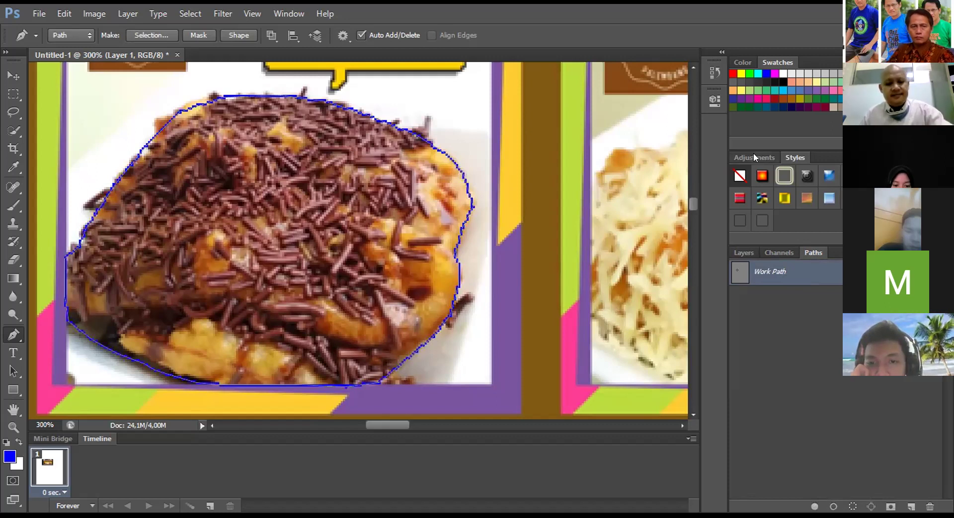
- Load the banana Work Path as a selection from the Paths panel
key("c")
key("v")
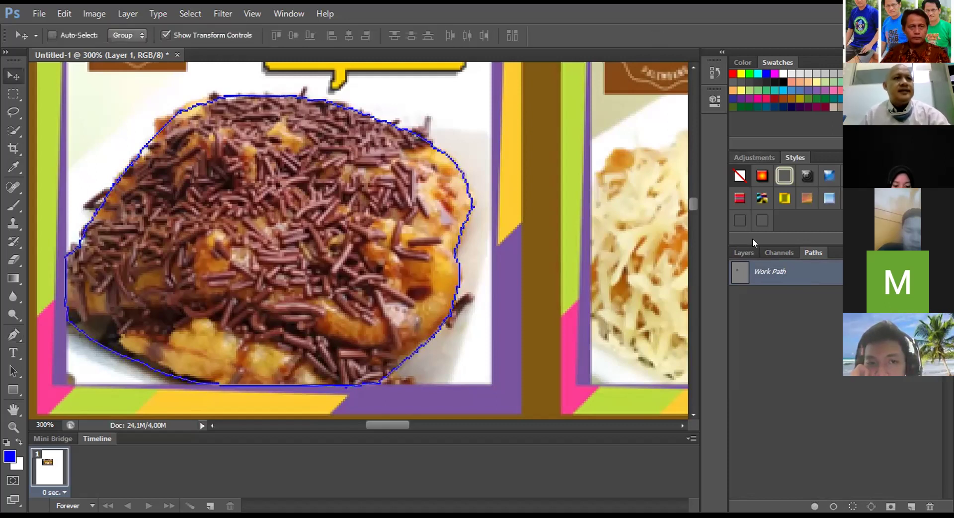
left_click(750, 250)
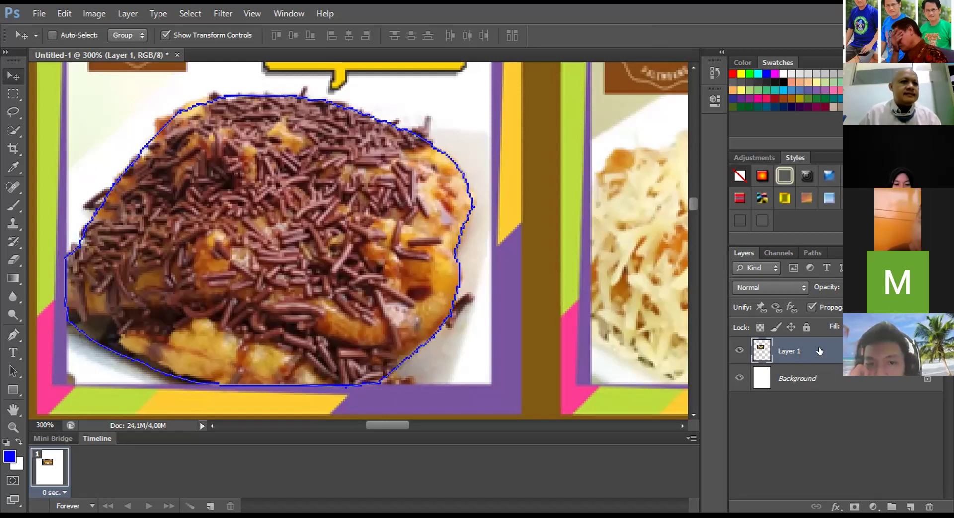
left_click(799, 381)
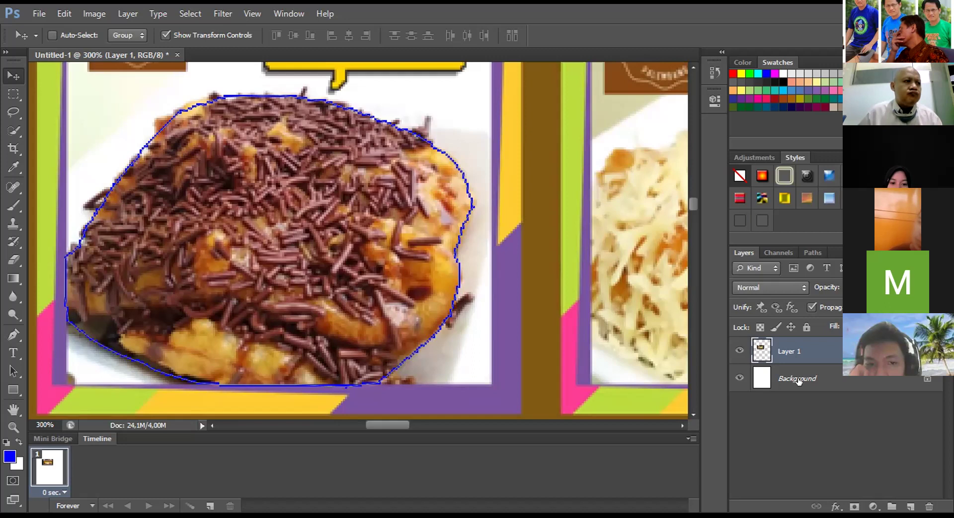
left_click(801, 350)
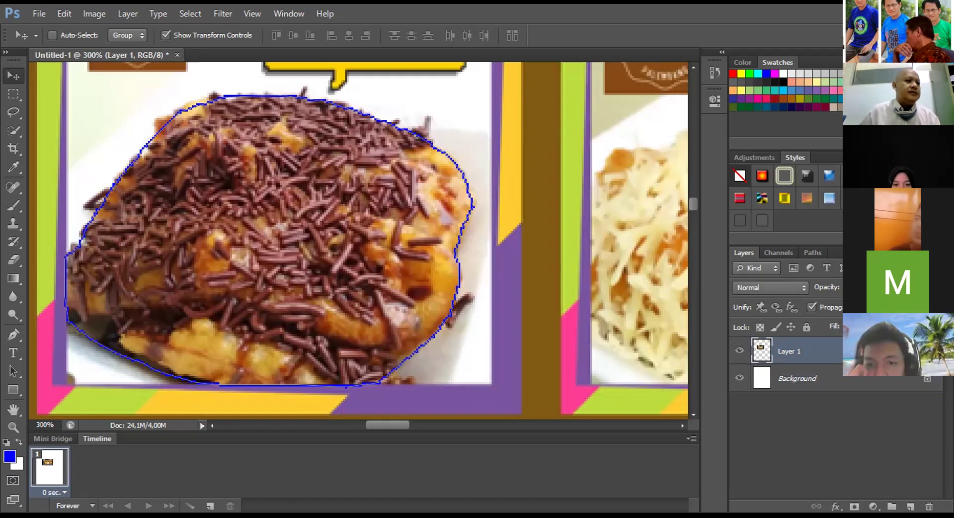
left_click(813, 253)
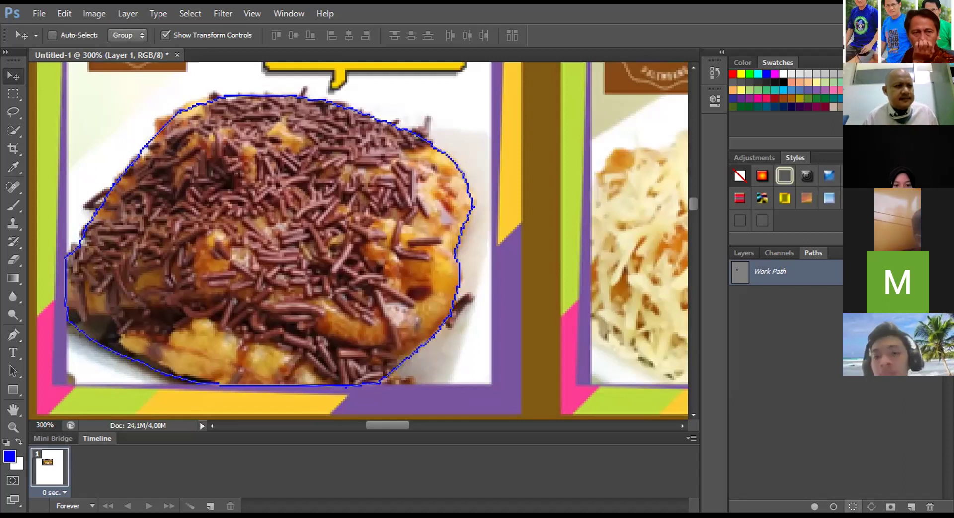
left_click(778, 251)
left_click(807, 250)
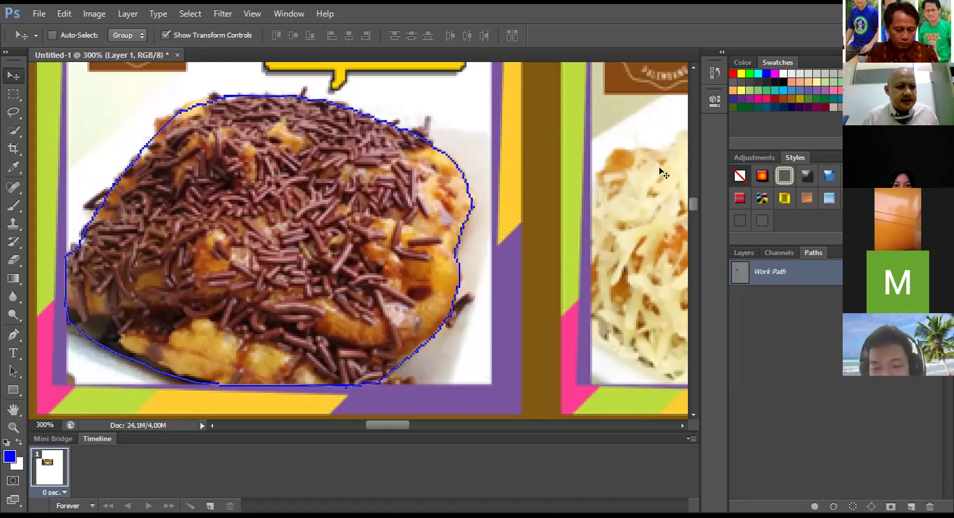
left_click(742, 251)
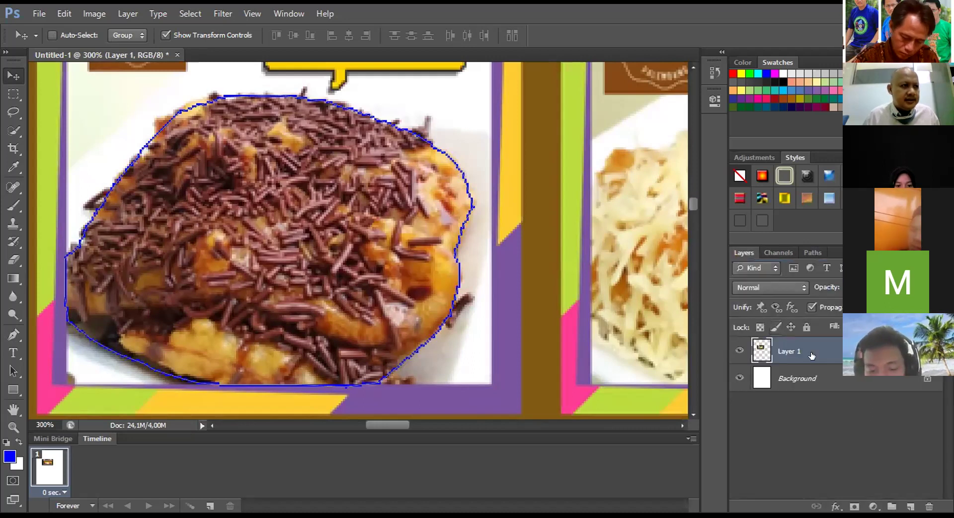
left_click(807, 250)
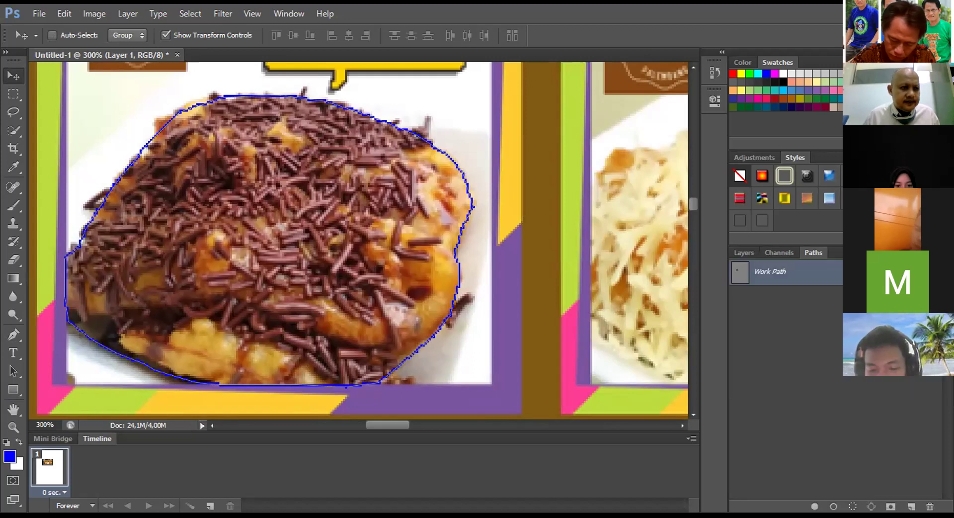
left_click(850, 503)
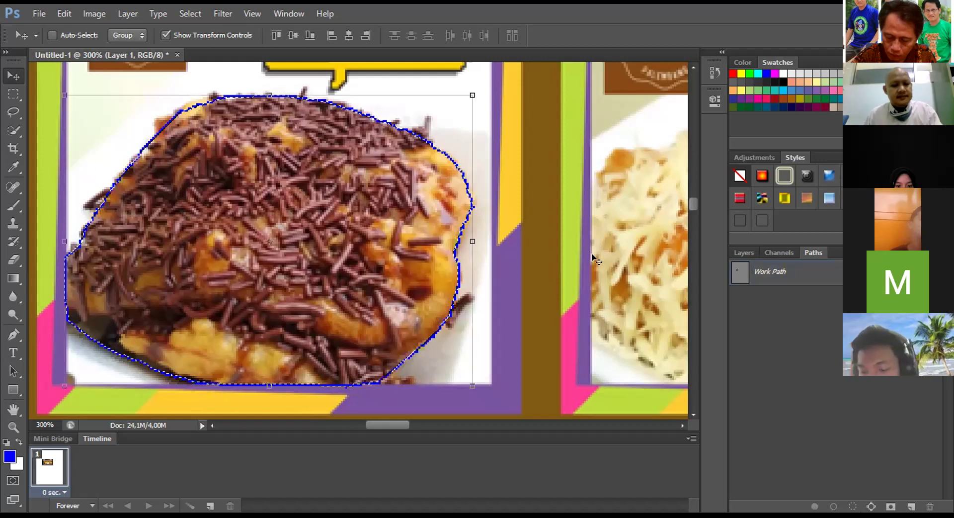
- Trial-move the banana selection to the right, then undo it back into place
key("c")
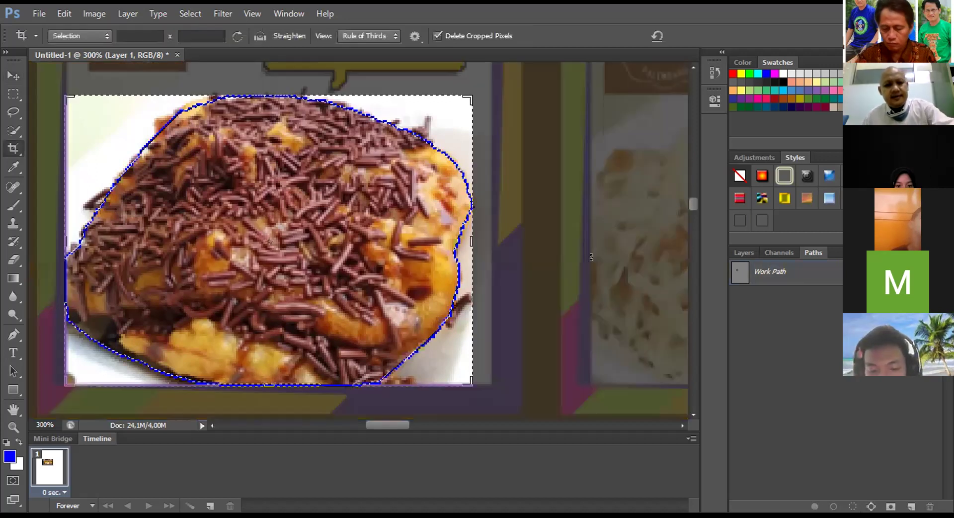
key("v")
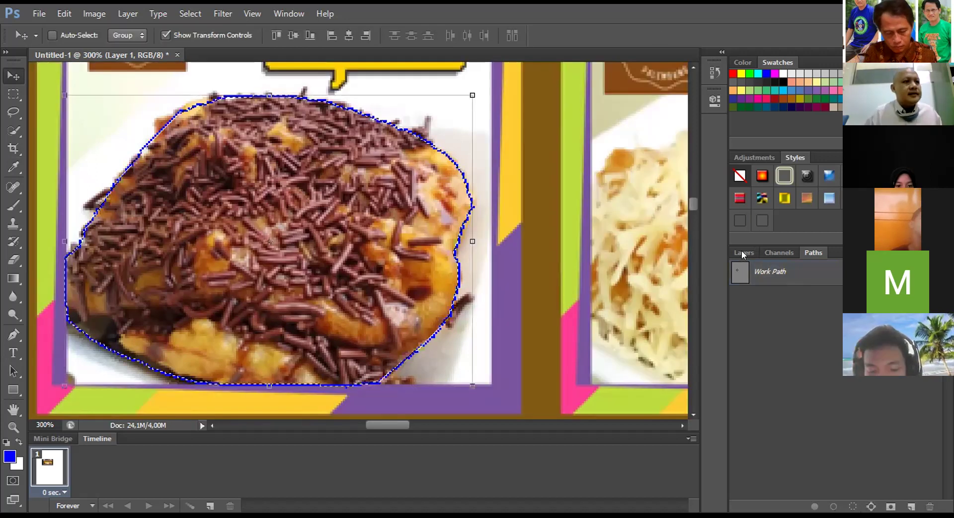
left_click(749, 247)
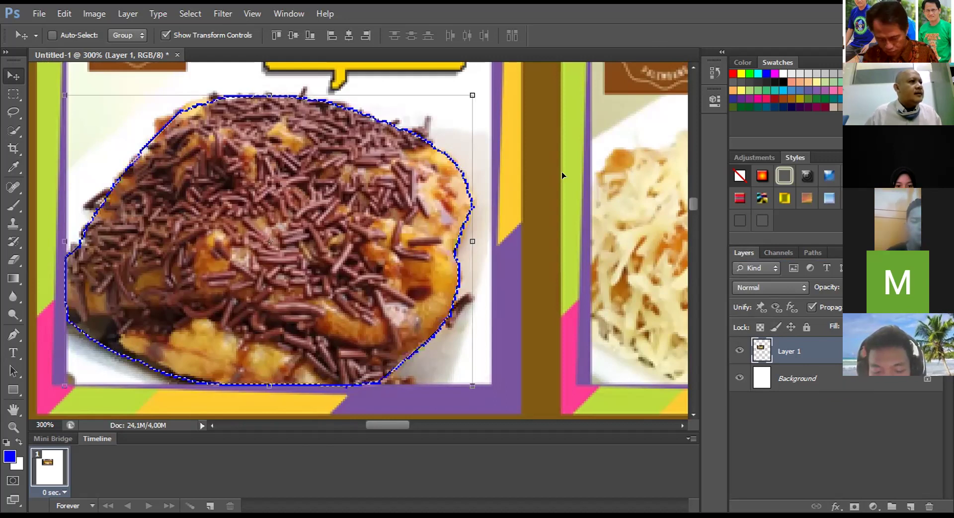
left_click_drag(217, 181, 574, 190)
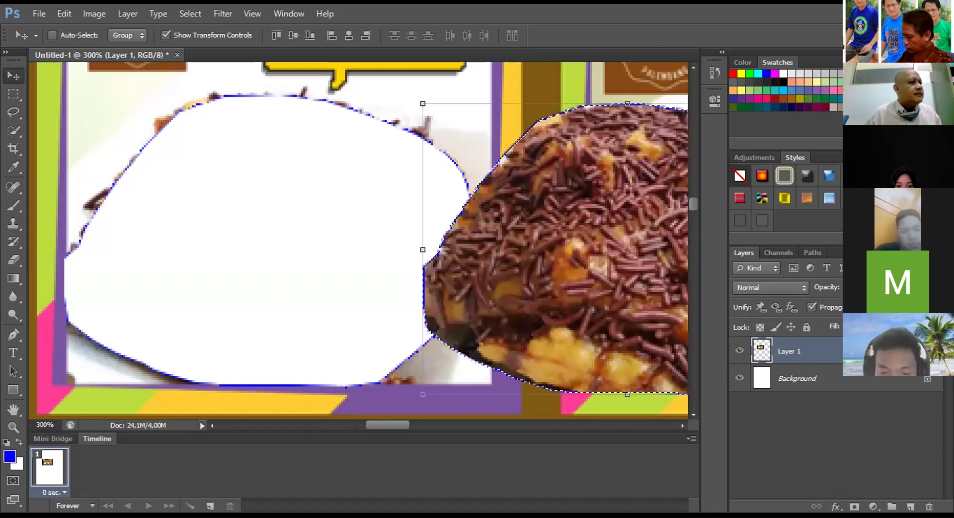
key("ctrl+z")
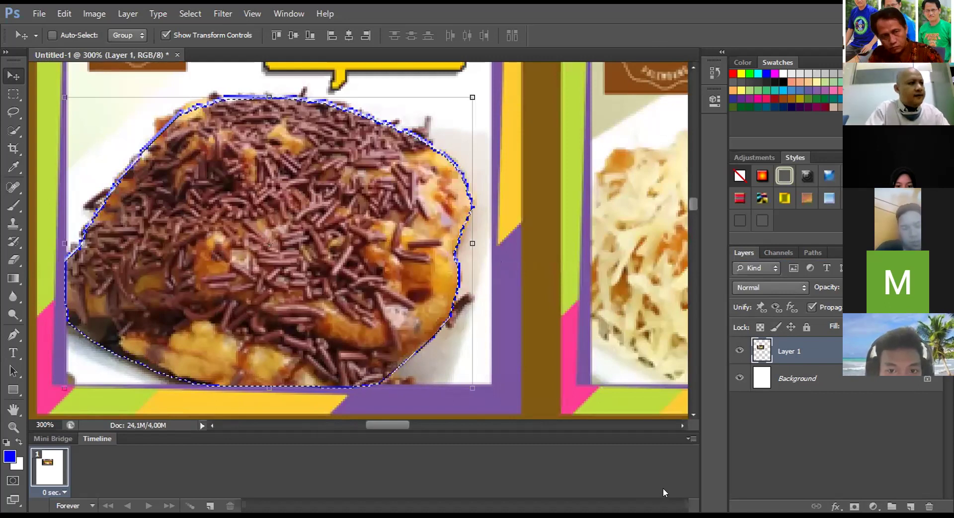
key("c")
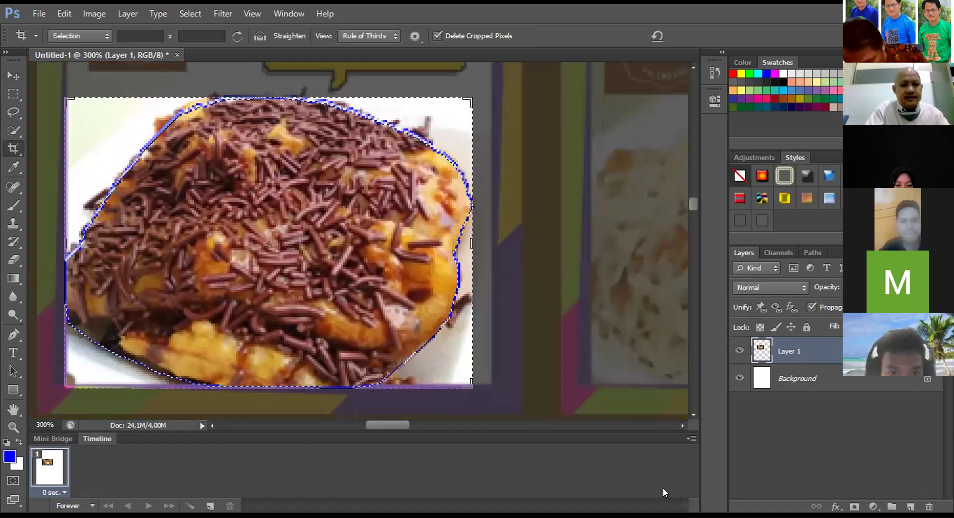
key("v")
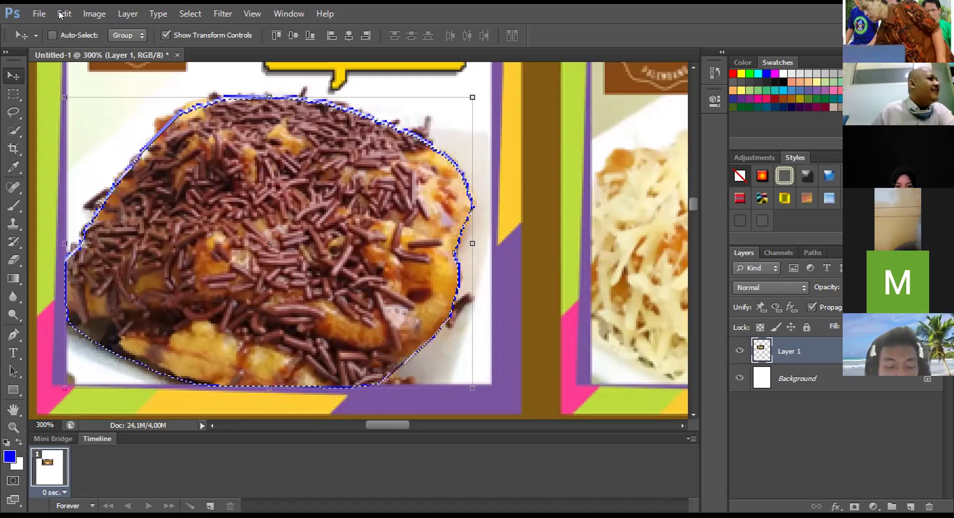
- Copy the selected banana and paste it as a new Layer 2 in the same spot
key("alt+e")
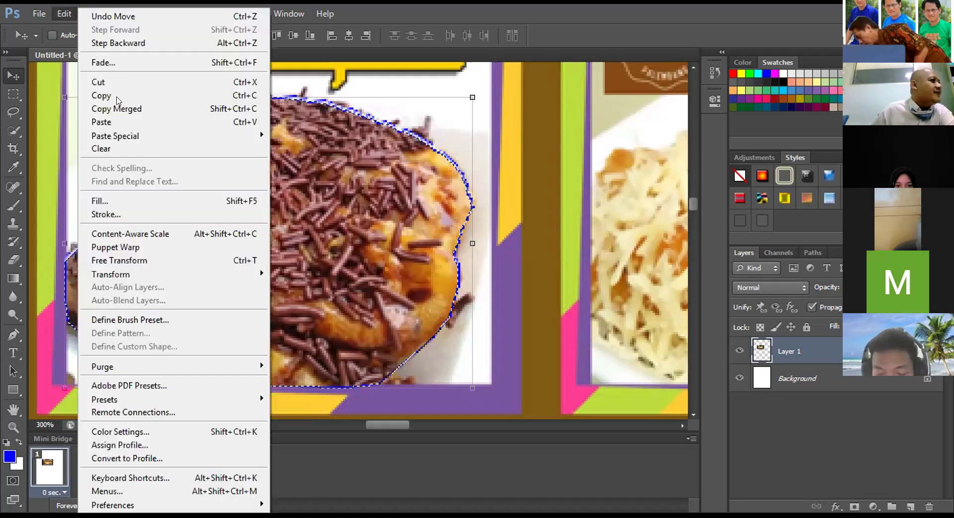
left_click(66, 11)
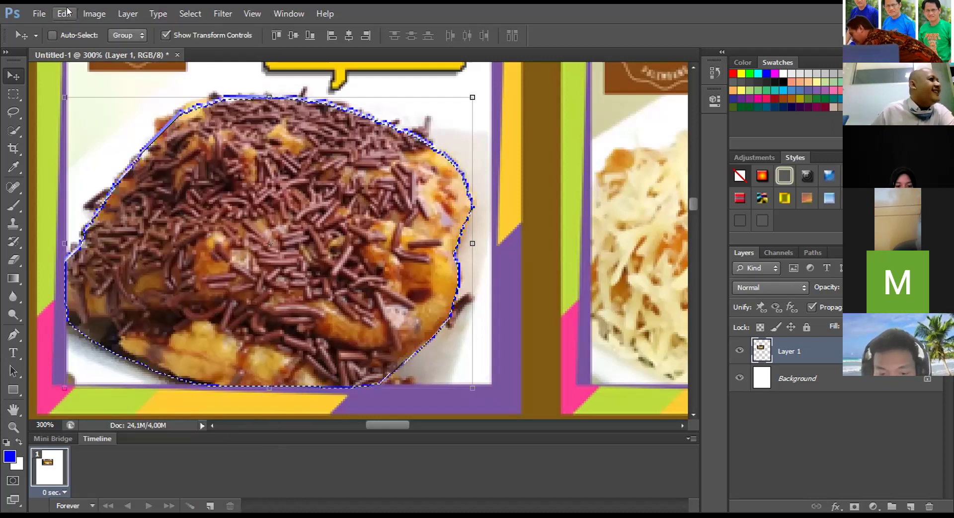
left_click(65, 13)
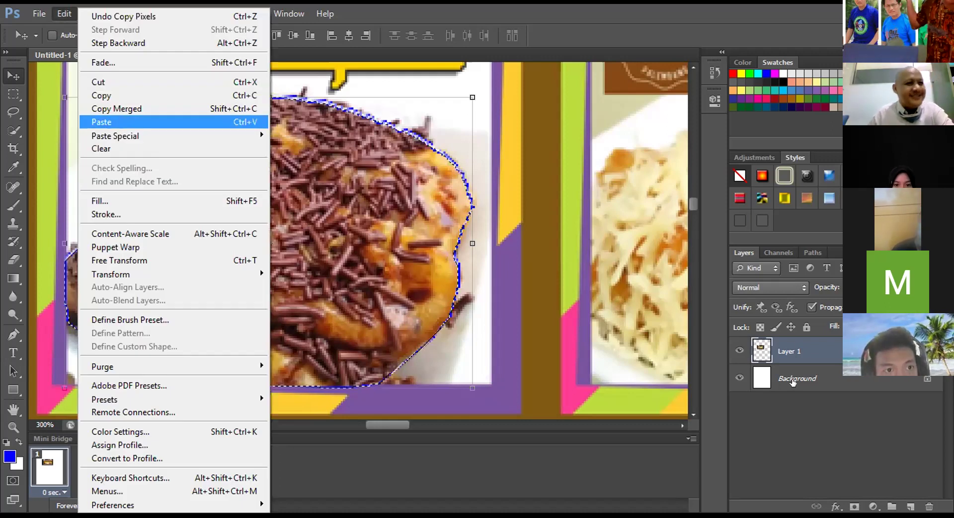
left_click(119, 123)
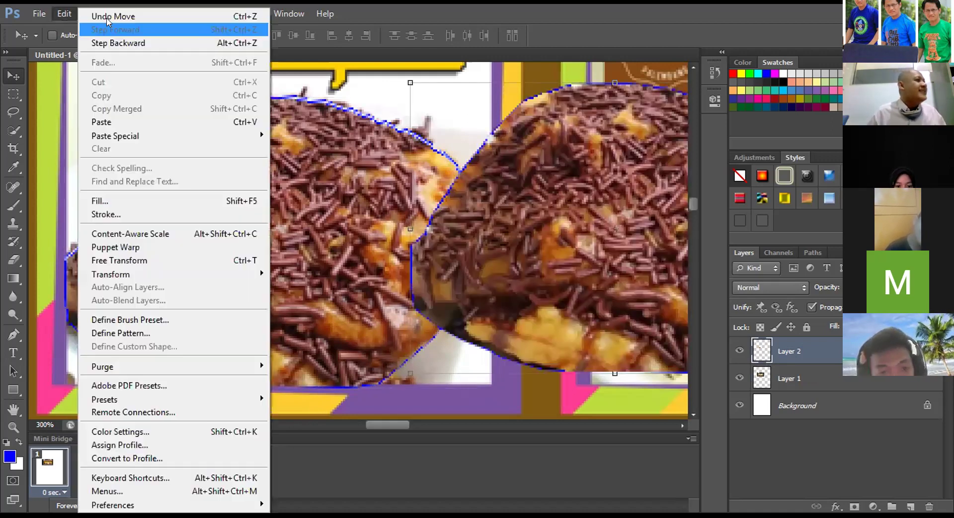
left_click(107, 16)
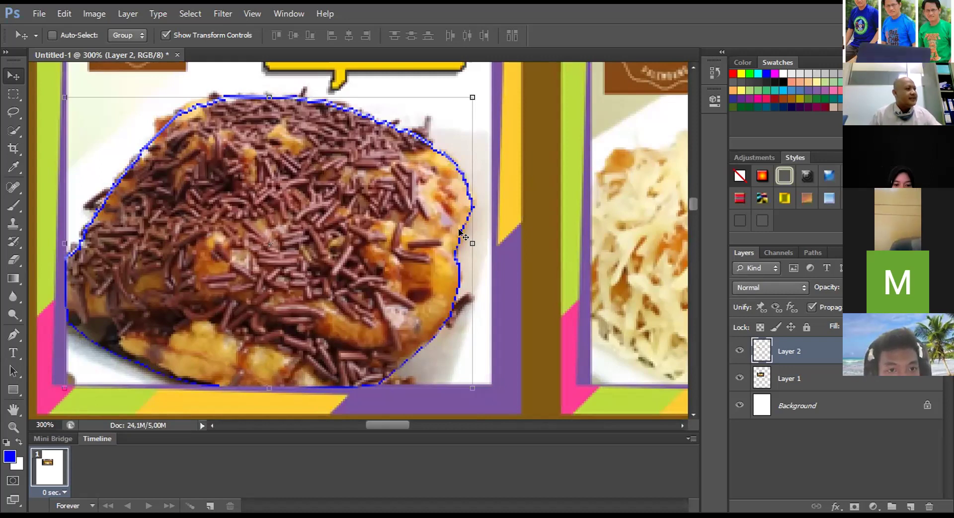
- Test-move Layer 1's banana, undo the move, and make Layer 2 active
left_click(787, 376)
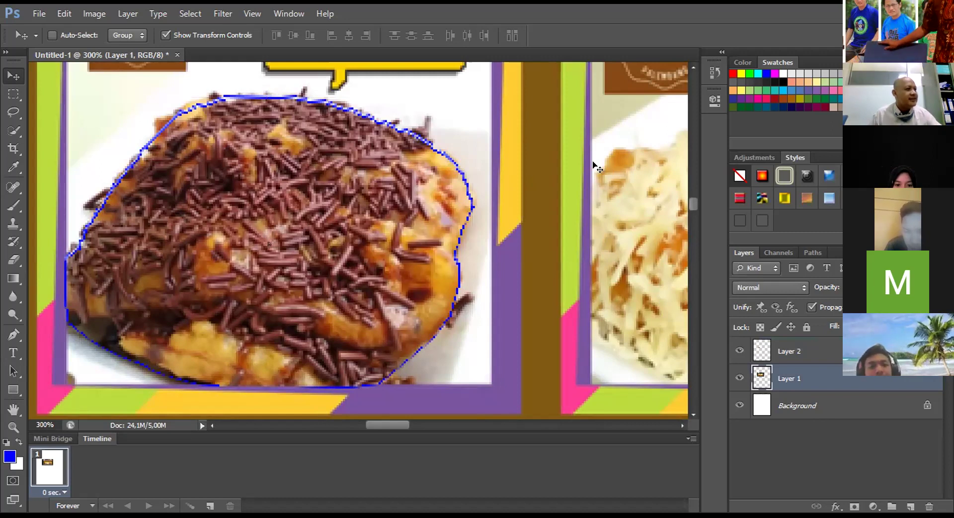
left_click_drag(607, 223, 566, 241)
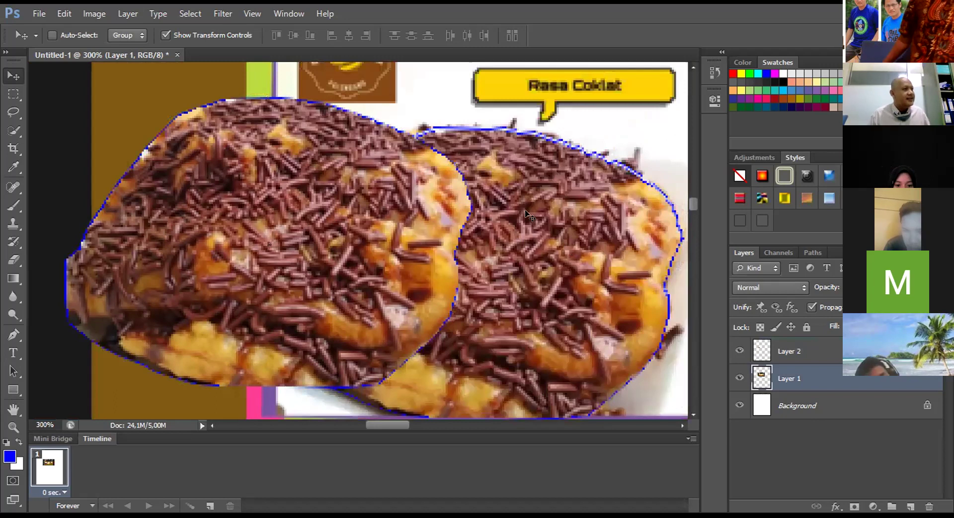
key("ctrl+z")
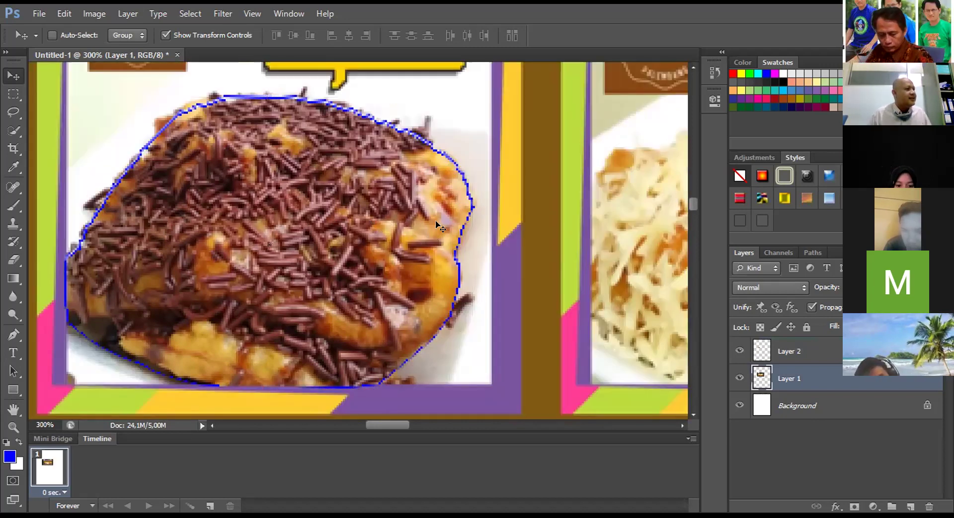
key("ctrl+z")
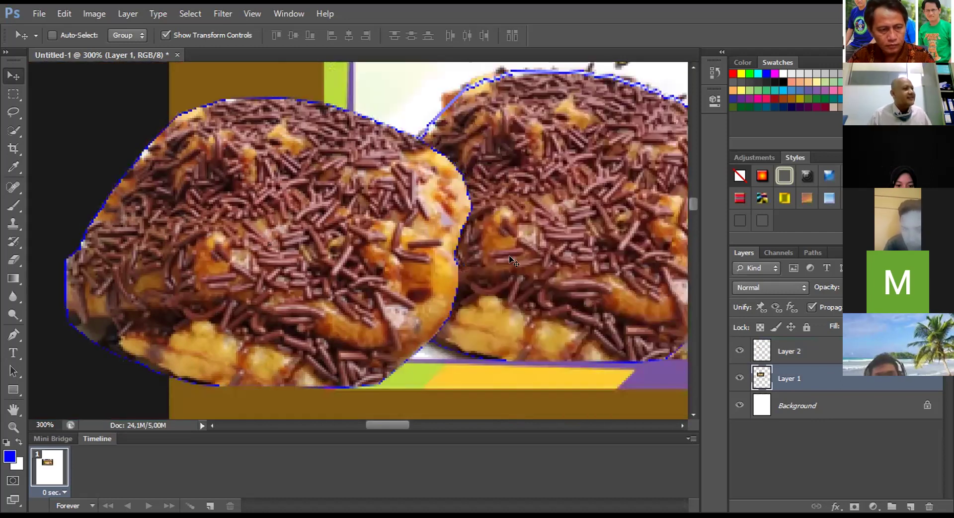
key("ctrl+z")
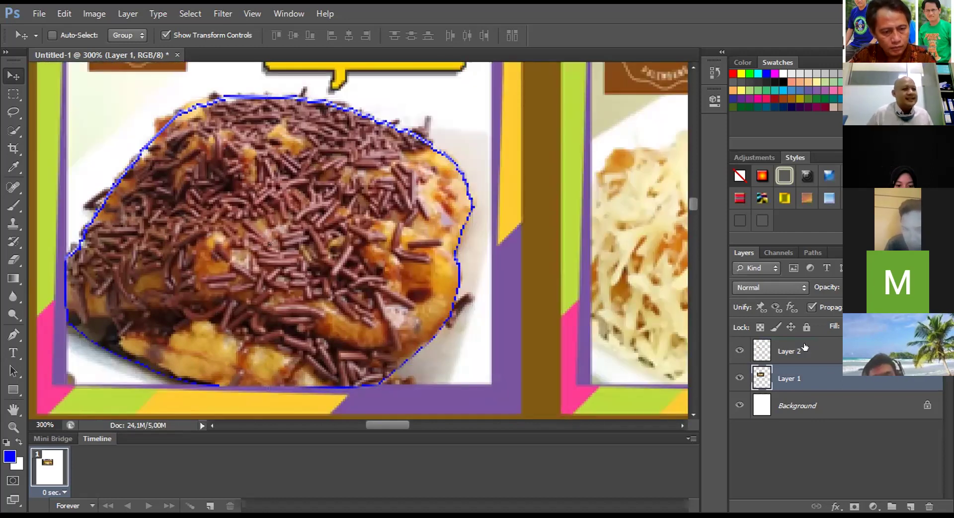
left_click(804, 344)
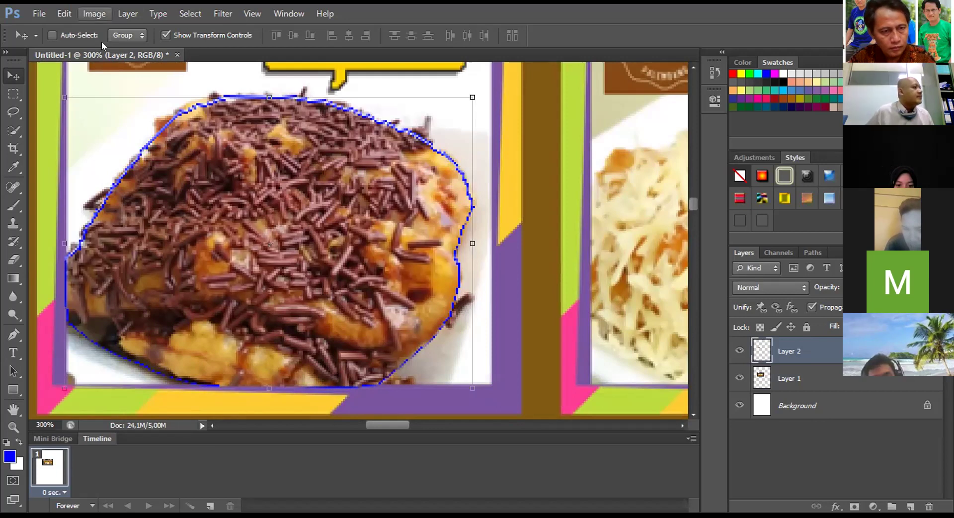
- Apply Levels to the Layer 2 banana with input levels 46, 1,25 and 234
key("alt+i")
mouse_move(233, 48)
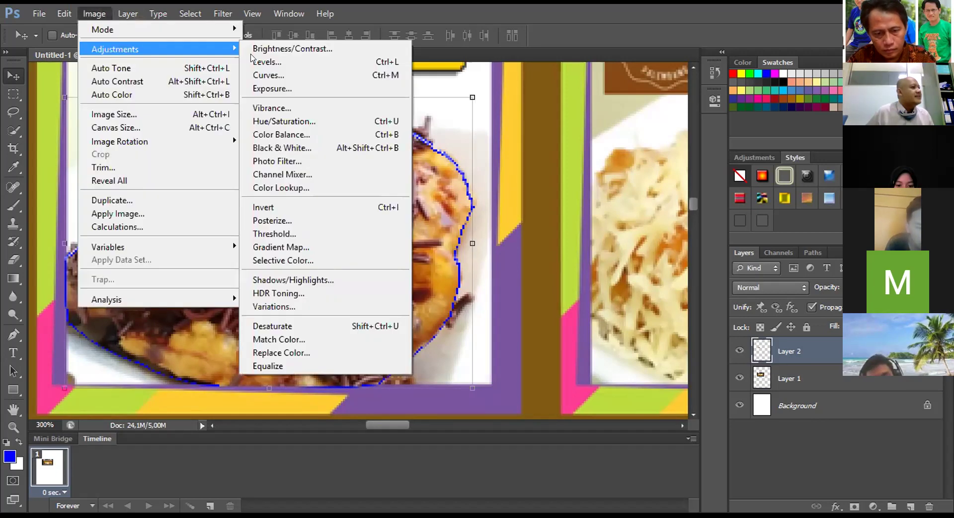
left_click(575, 215)
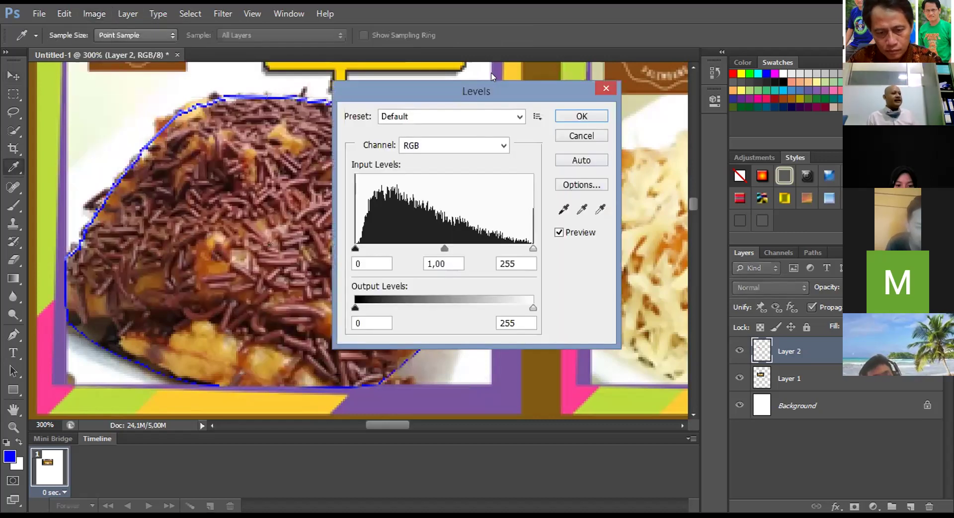
left_click_drag(467, 101, 662, 99)
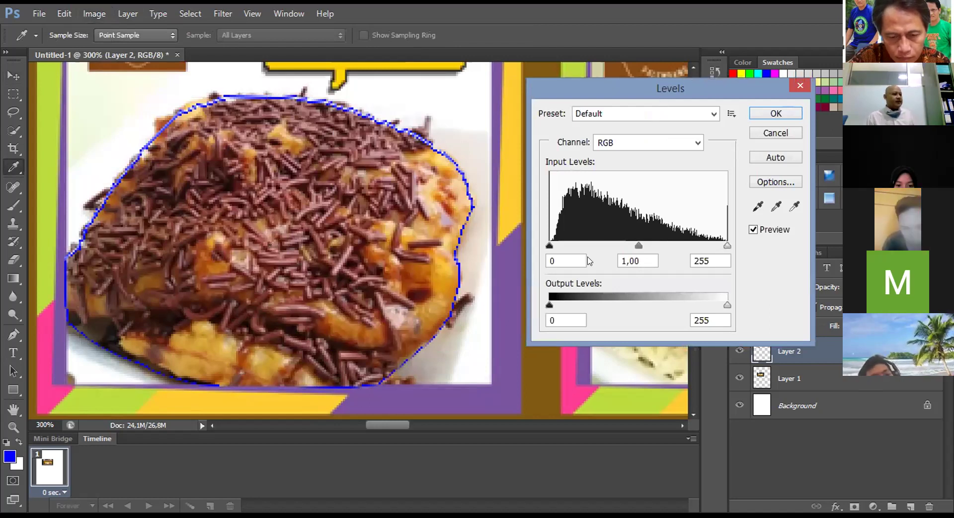
left_click_drag(551, 244, 577, 246)
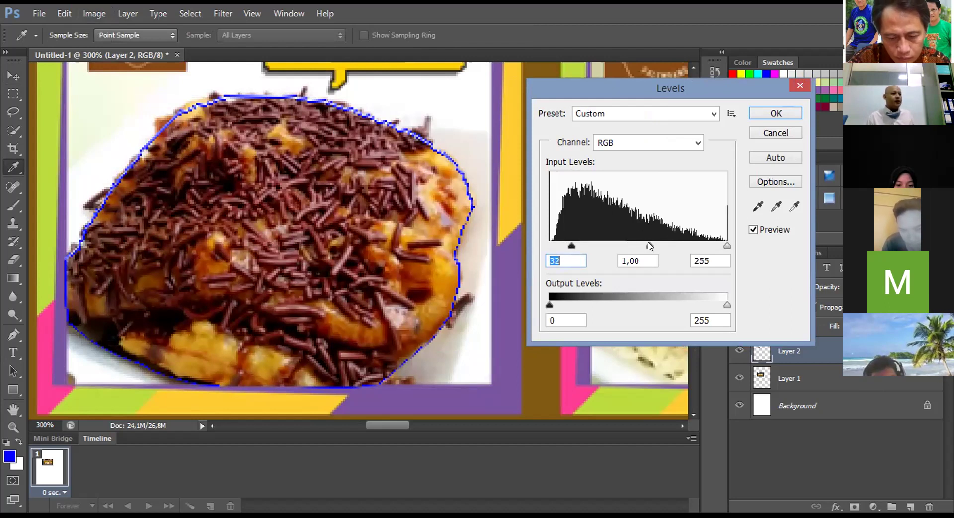
mouse_move(652, 245)
left_mouse_down()
mouse_move(670, 246)
mouse_move(638, 248)
left_mouse_up()
left_click(640, 246)
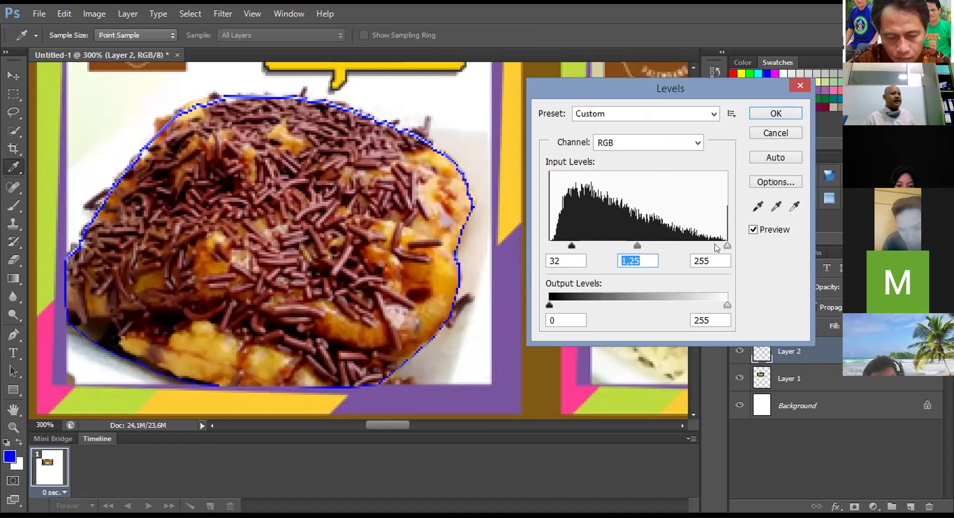
left_click_drag(727, 246, 712, 246)
left_click_drag(572, 246, 581, 245)
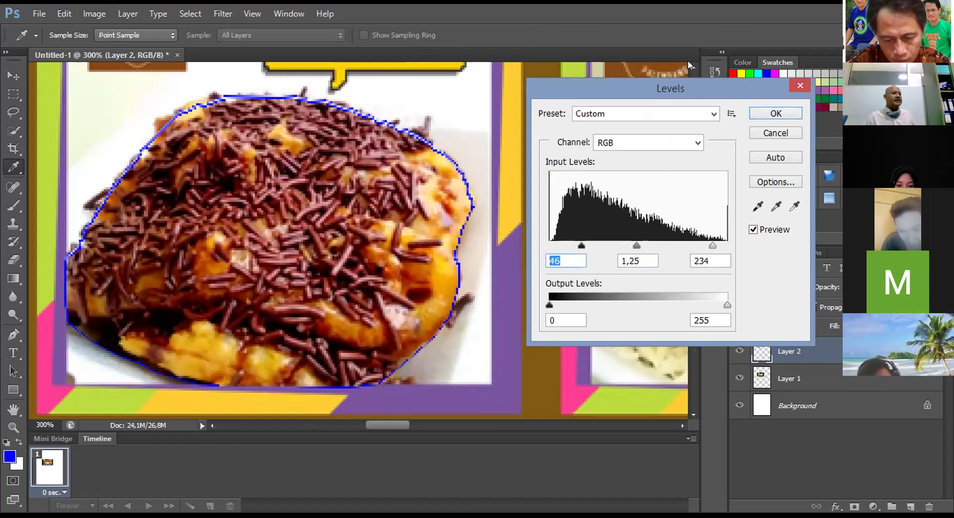
key("Return")
key("v")
scroll(695, 69, "up", 3)
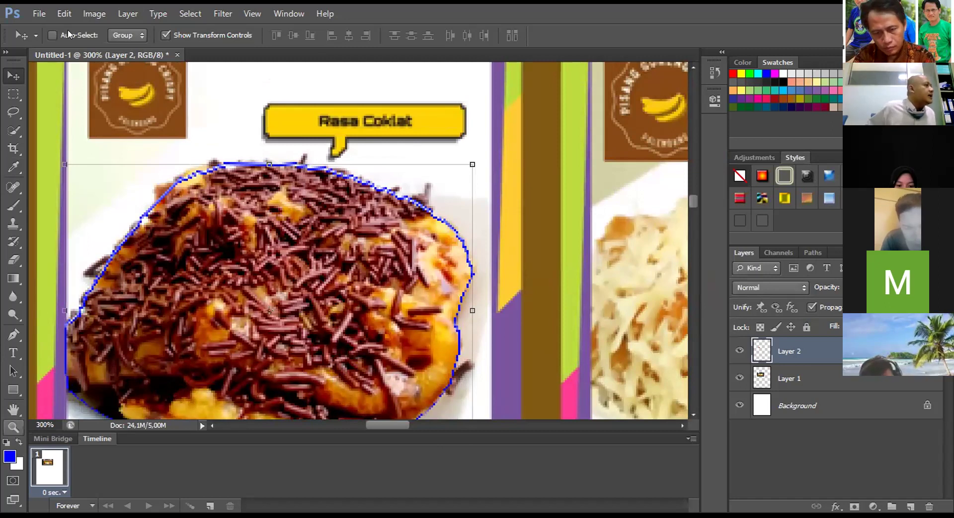
key("z")
key("ctrl+minus")
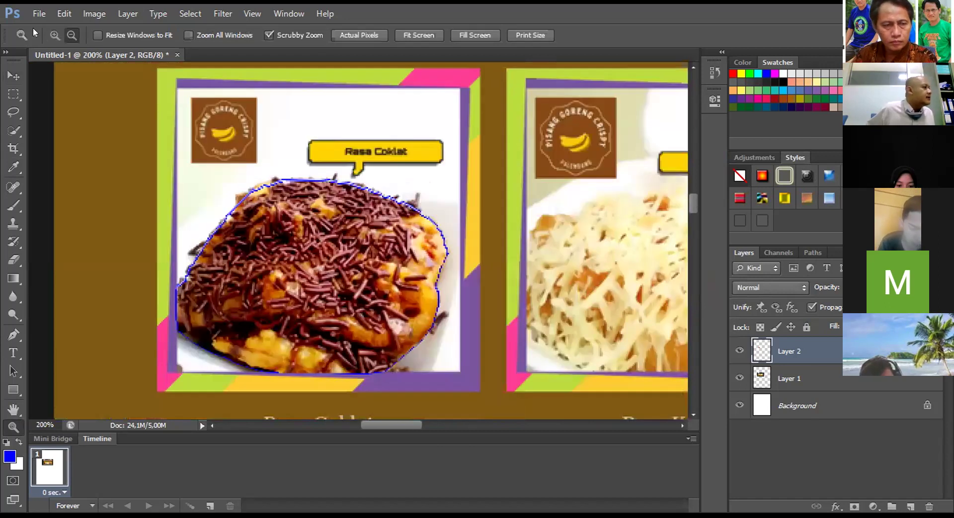
left_click(15, 130)
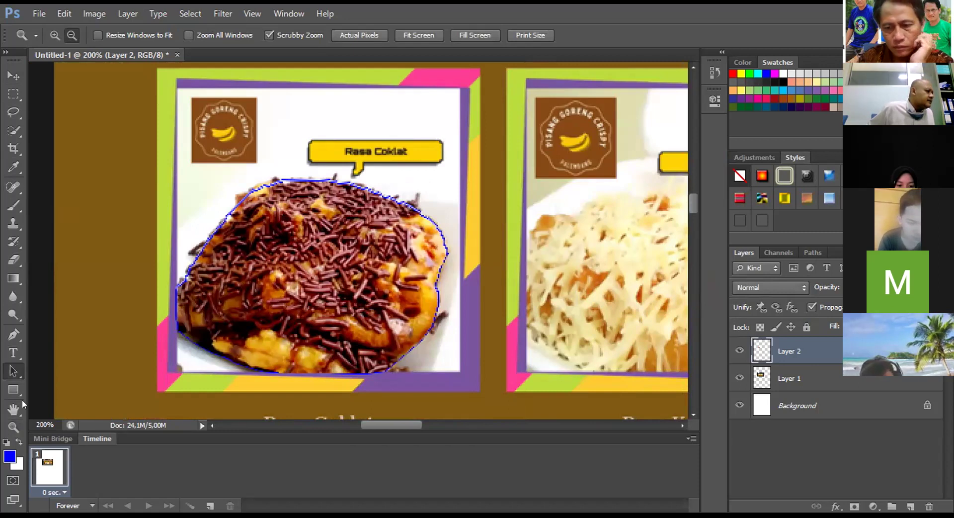
left_click(14, 373)
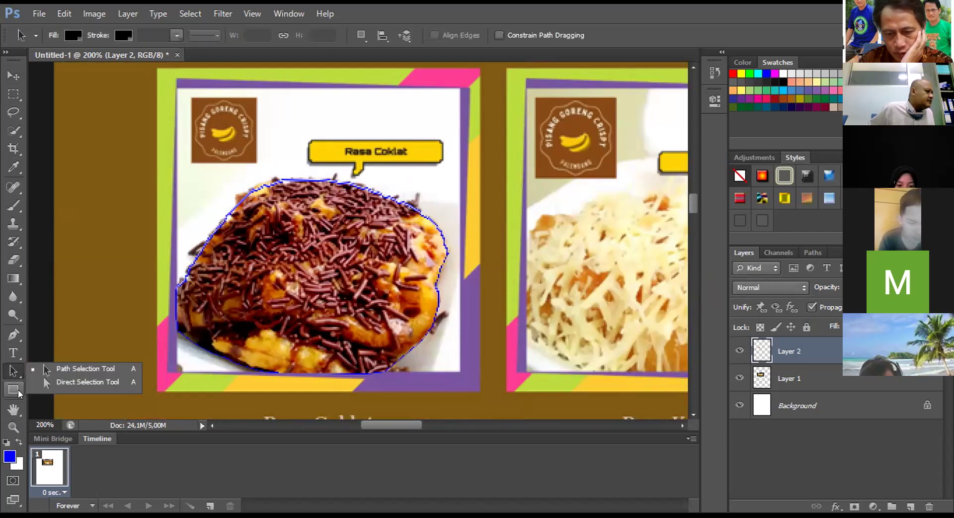
left_click(18, 391)
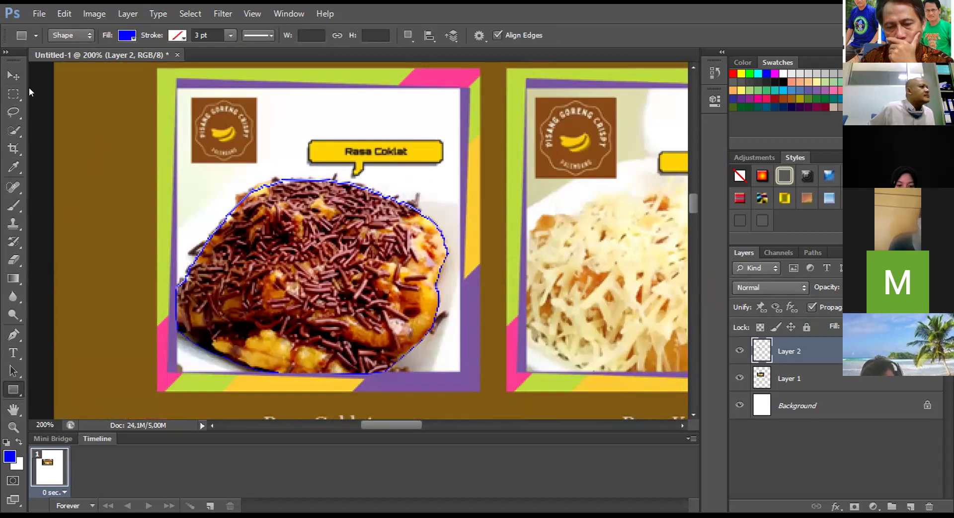
left_click(426, 207)
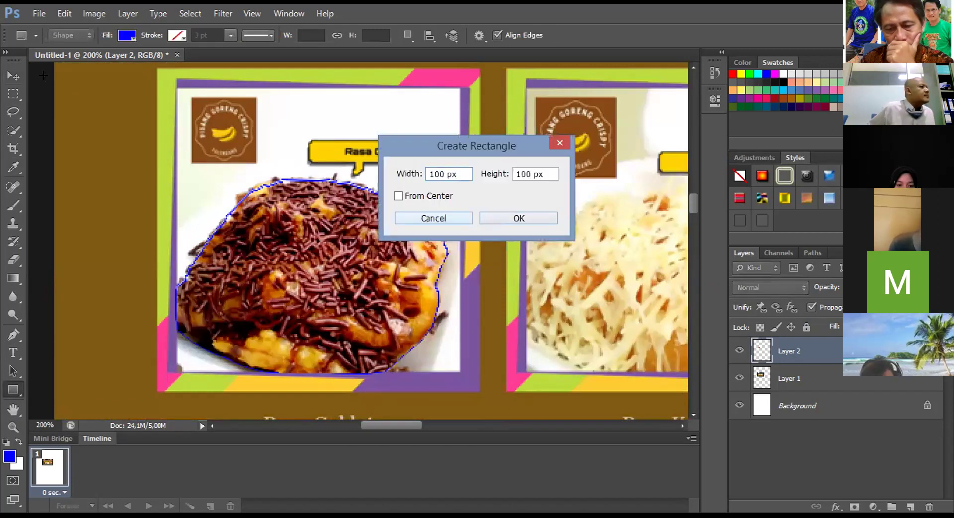
key("Escape")
left_click(13, 75)
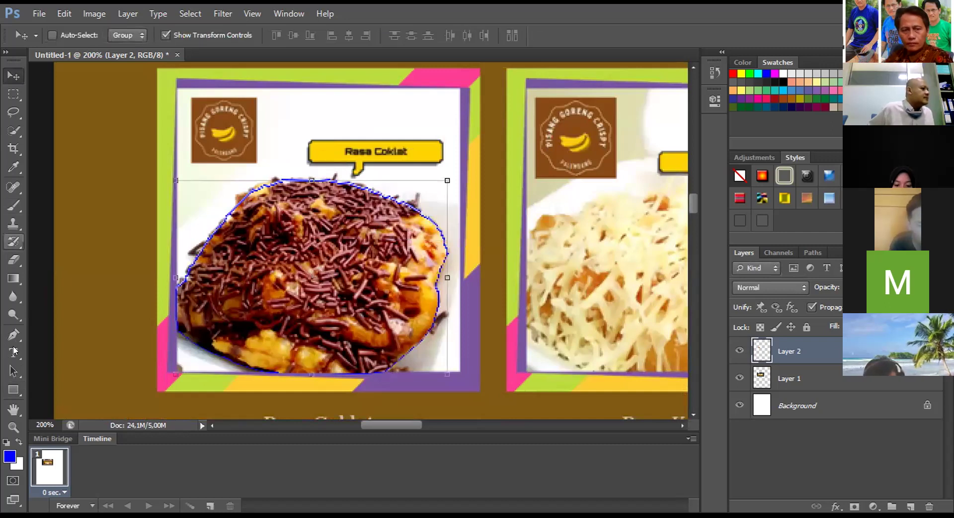
left_click(14, 352)
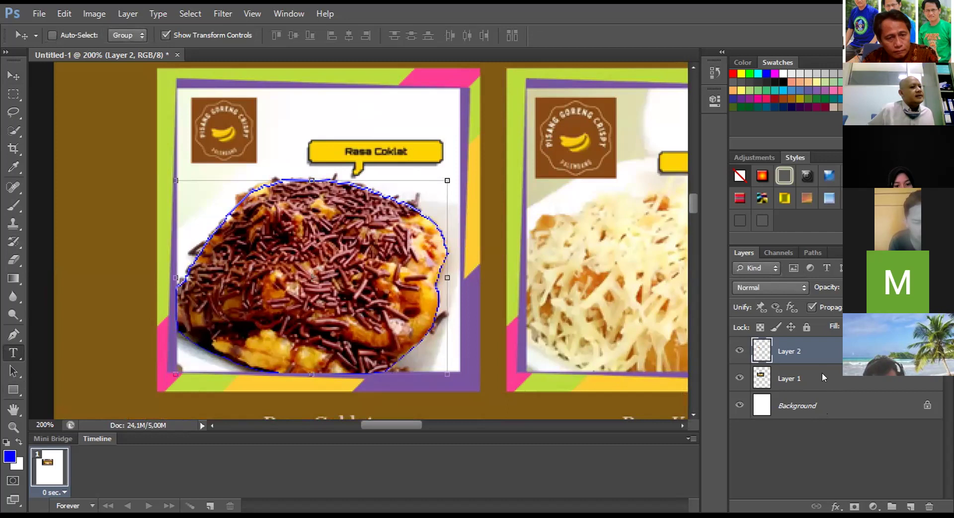
- Type 'Rasa Coklat' as a new text layer above Layer 1
key("ctrl+t")
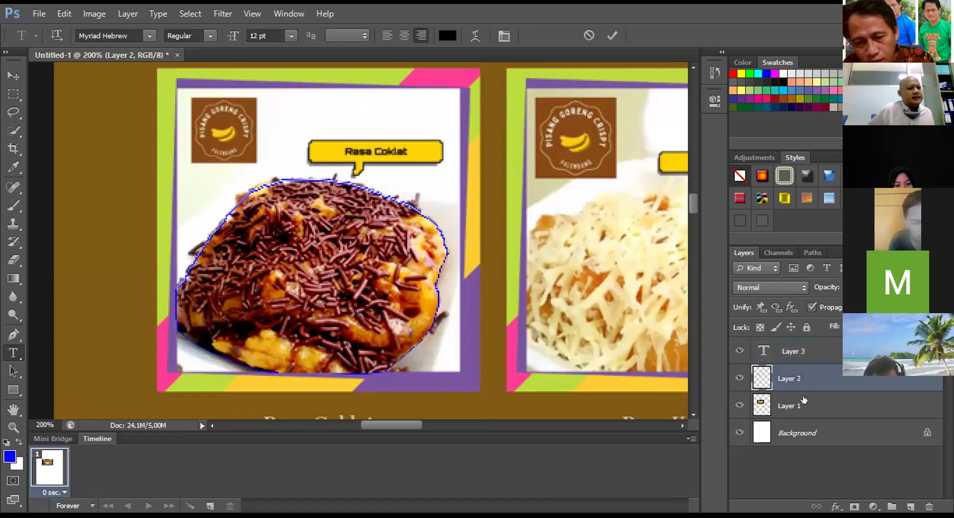
key("h")
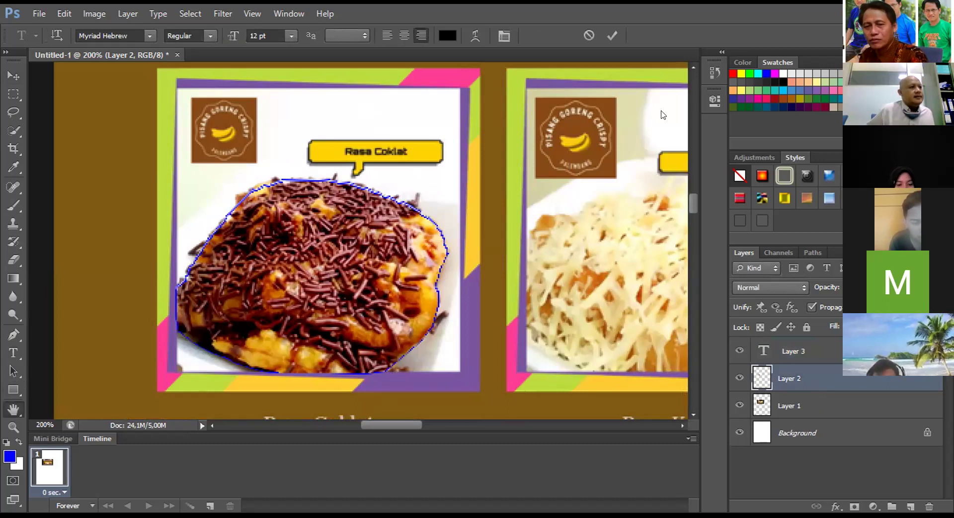
key("t")
left_click(790, 404)
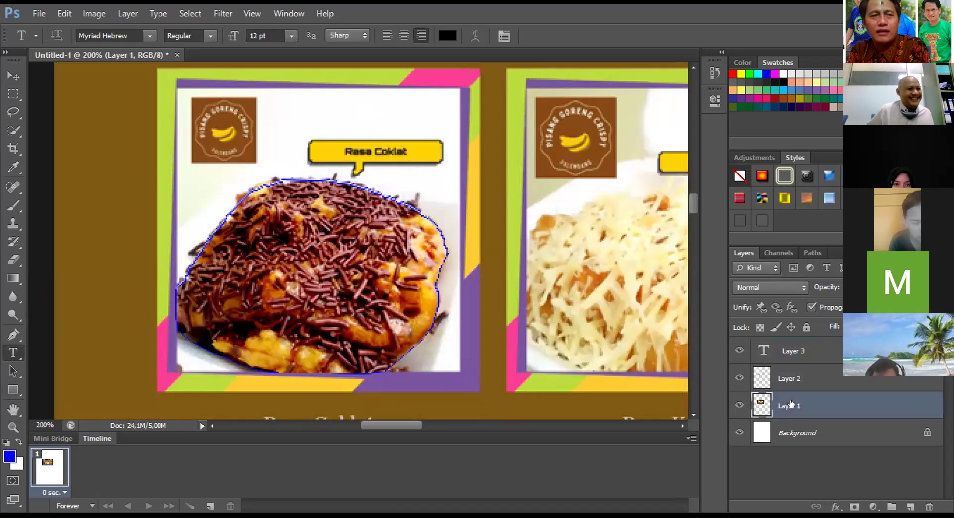
left_click(343, 124)
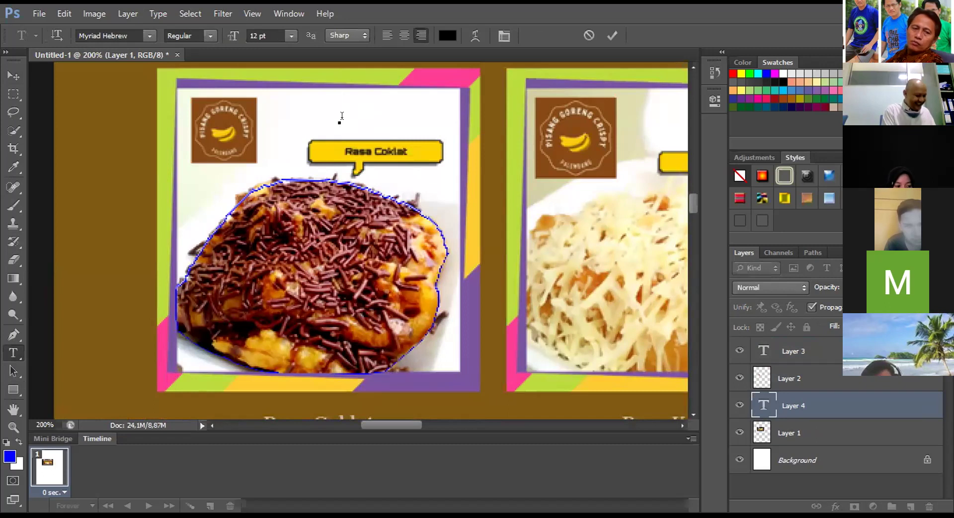
type("Rasa")
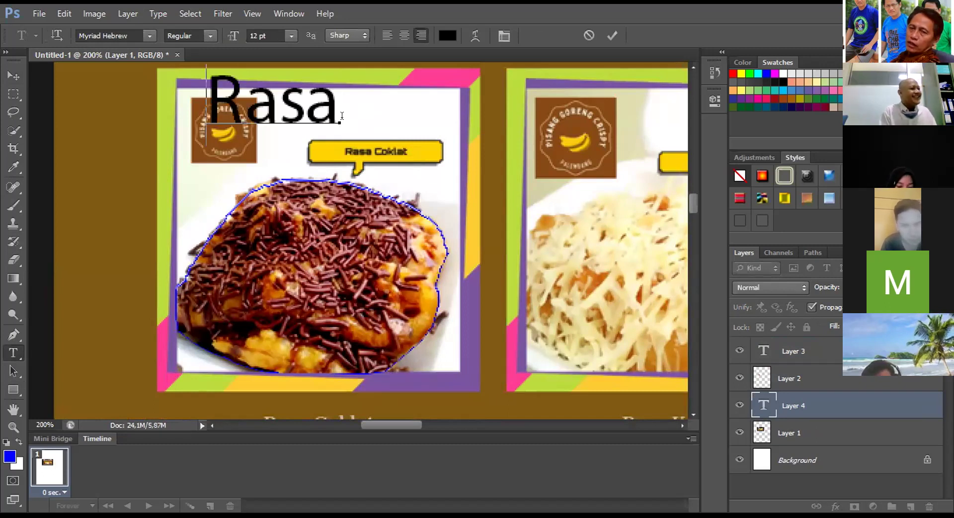
type(" C")
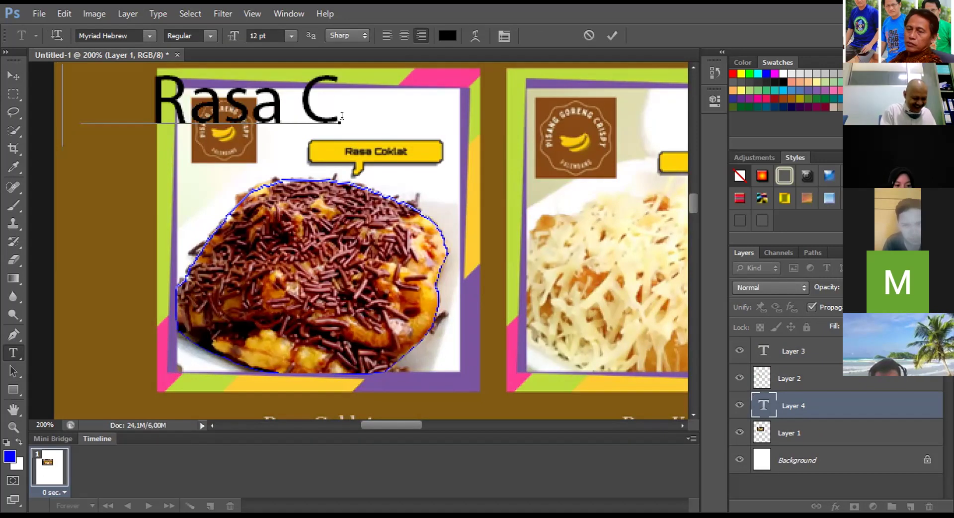
type("oklat")
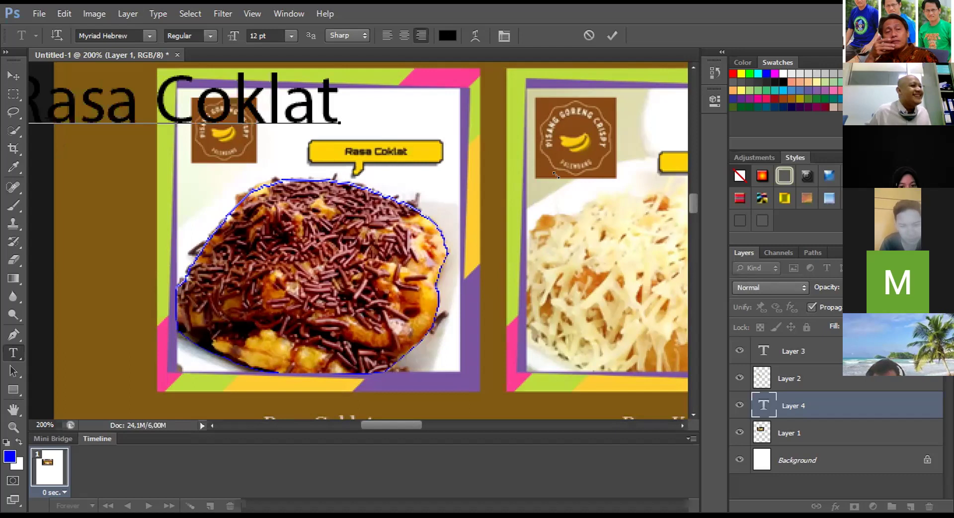
key("ctrl+Return")
- Scale the Rasa Coklat text down to fit over the yellow speech bubble
key("v")
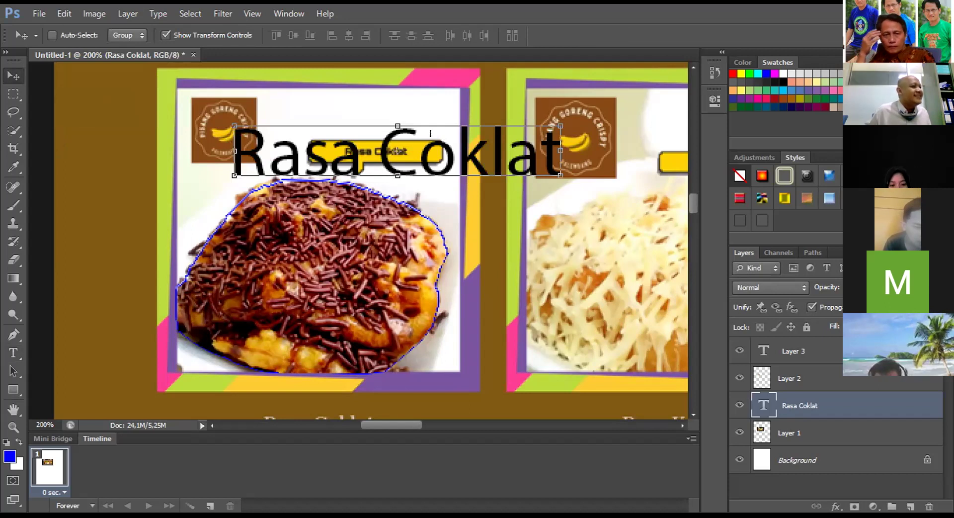
key("ctrl+z")
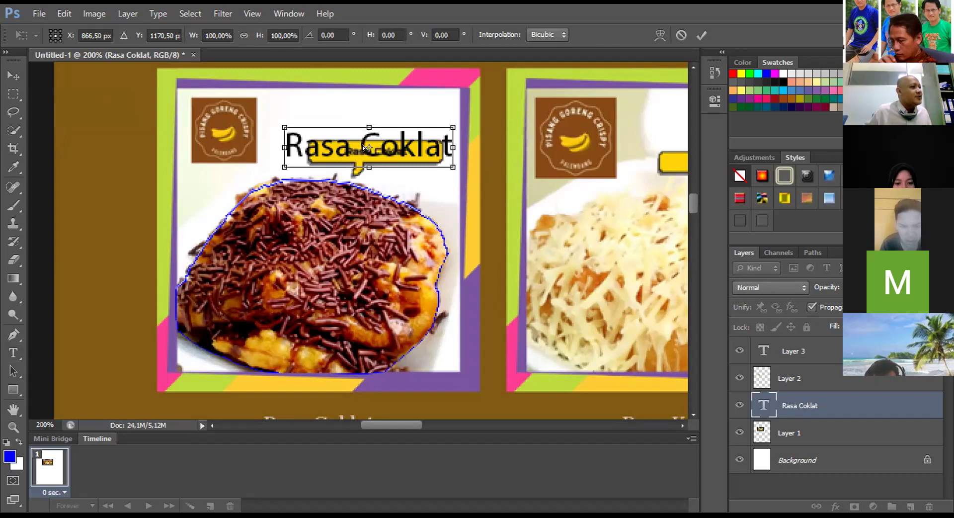
key("Escape")
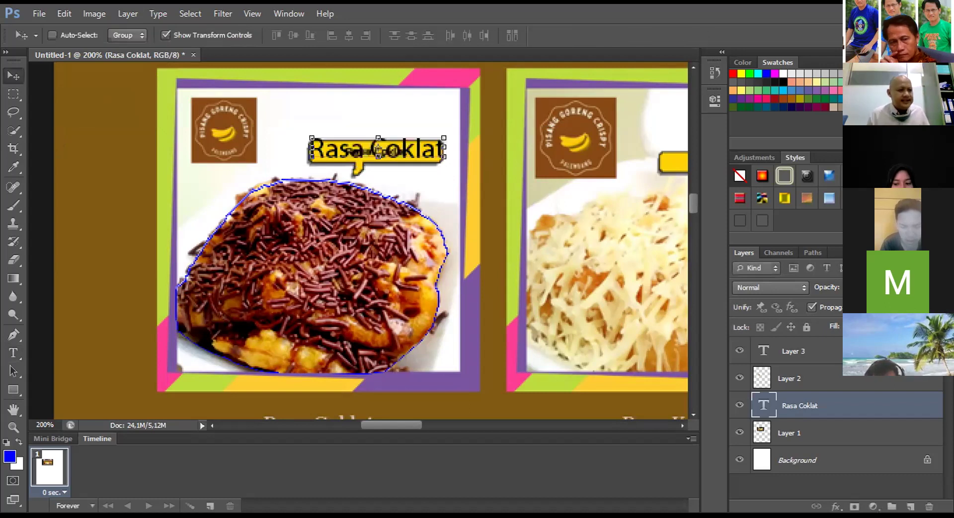
left_click(836, 505)
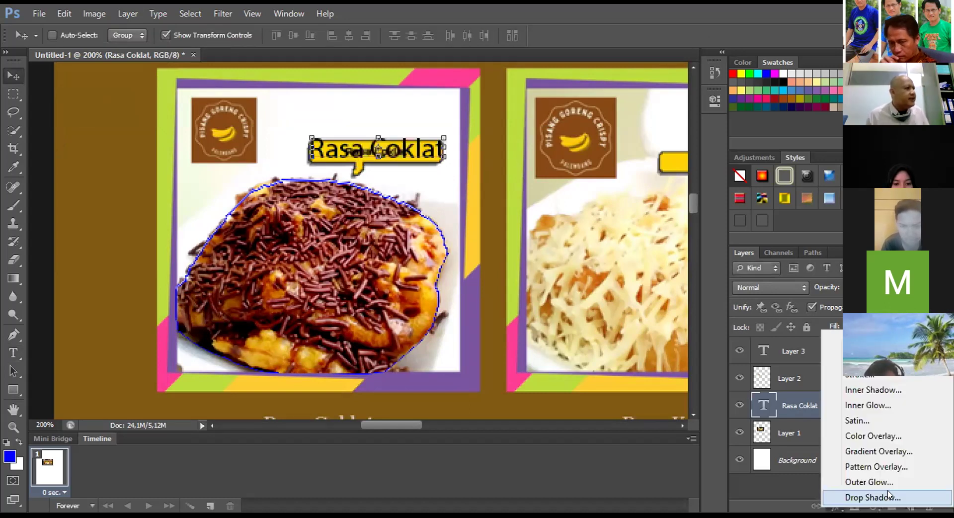
left_click(375, 112)
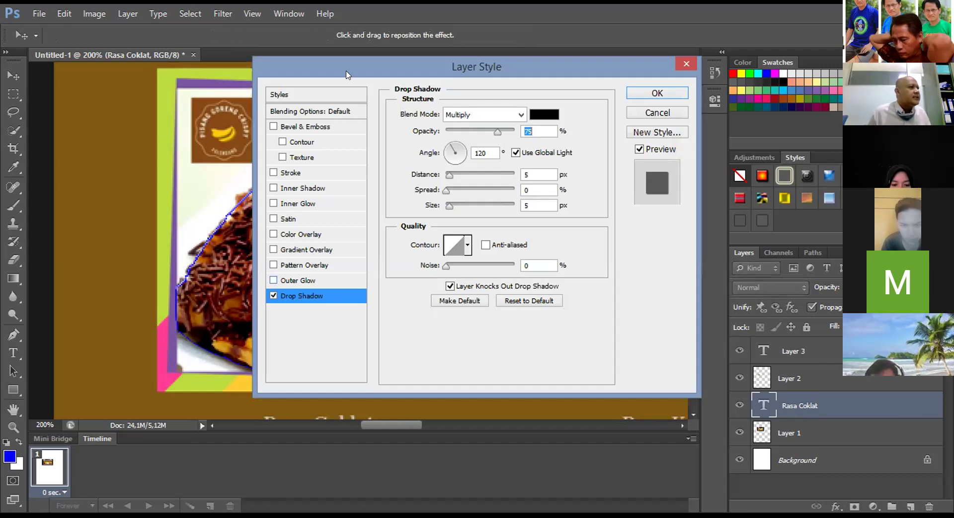
left_click_drag(342, 67, 646, 69)
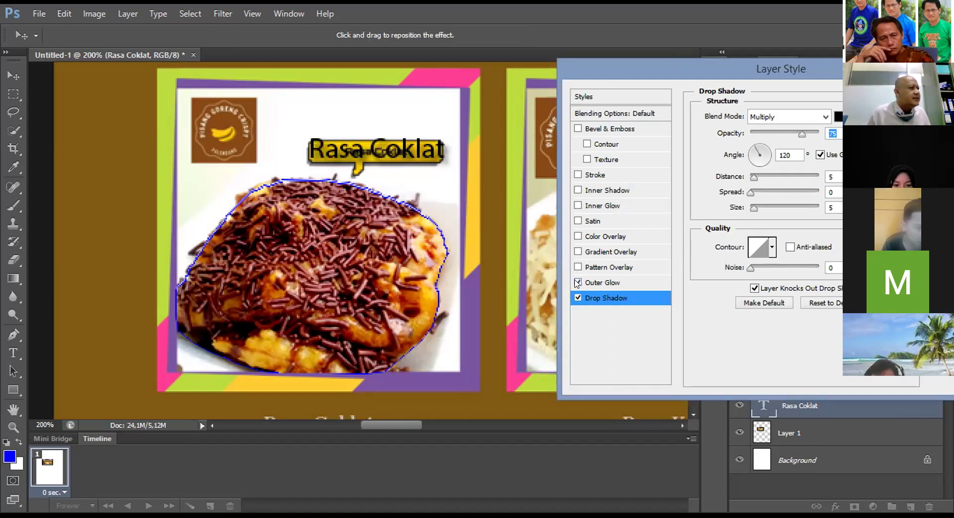
left_click(577, 174)
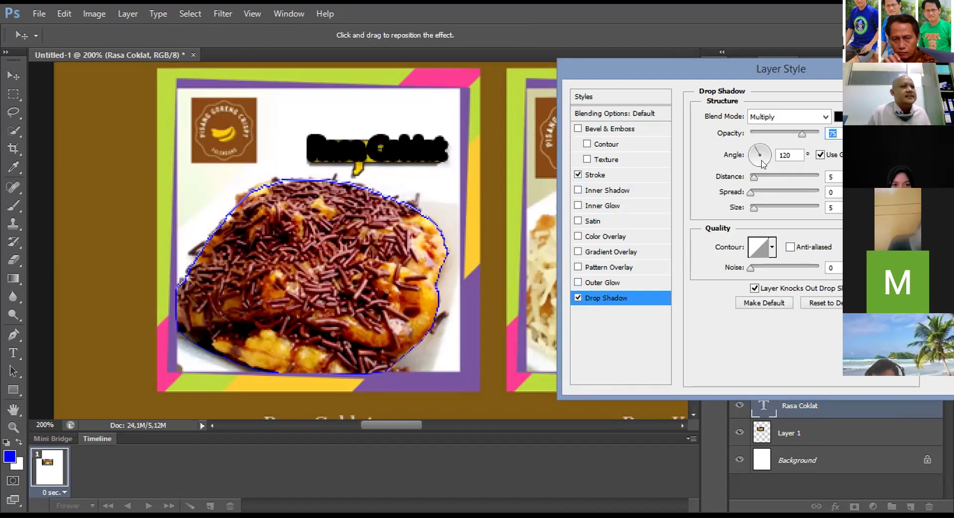
left_click_drag(799, 137, 789, 138)
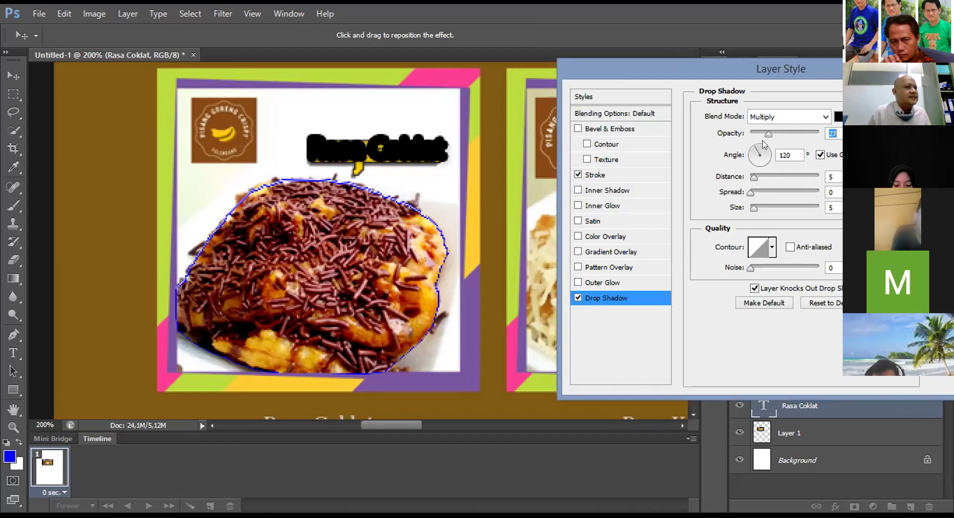
left_click(763, 142)
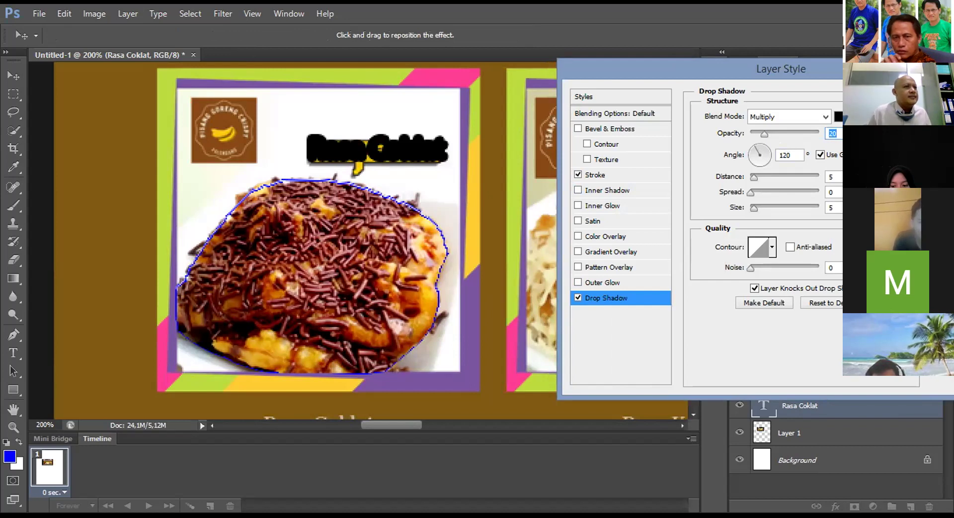
left_click_drag(782, 69, 689, 75)
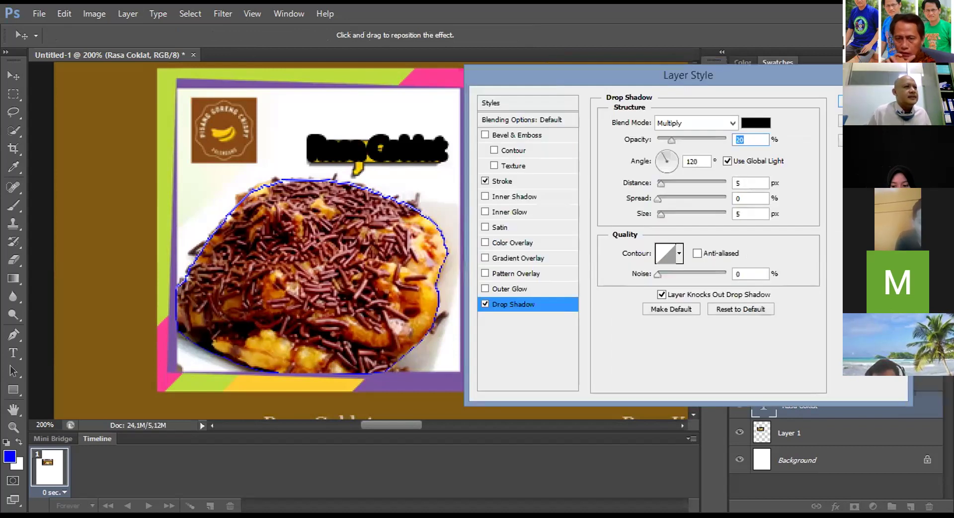
key("Return")
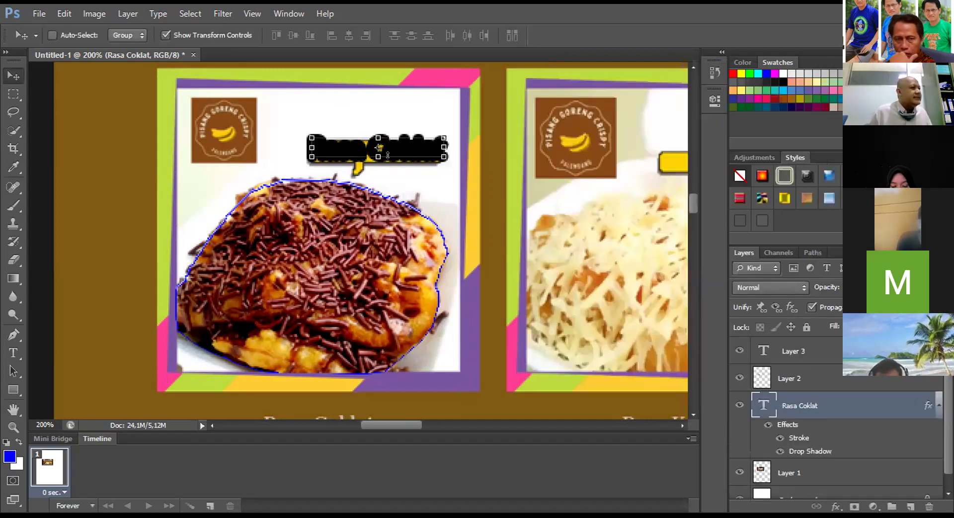
key("ctrl+z")
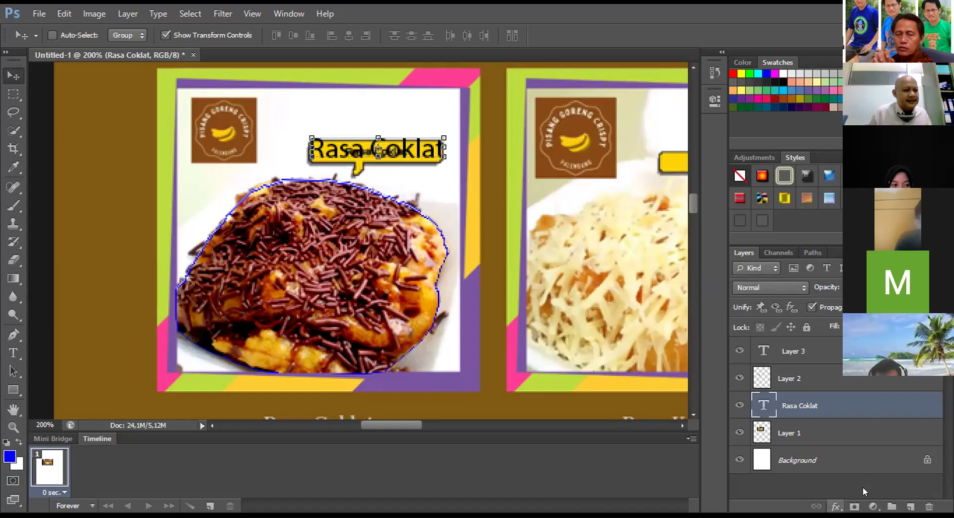
left_click(837, 506)
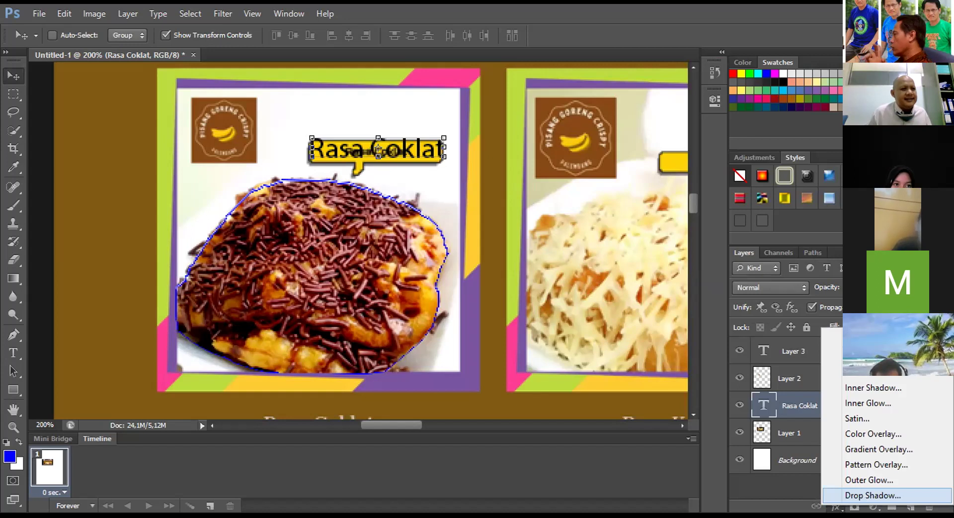
- Give the Rasa Coklat text a drop shadow with Blend If set to Red, no bevel
left_click(439, 120)
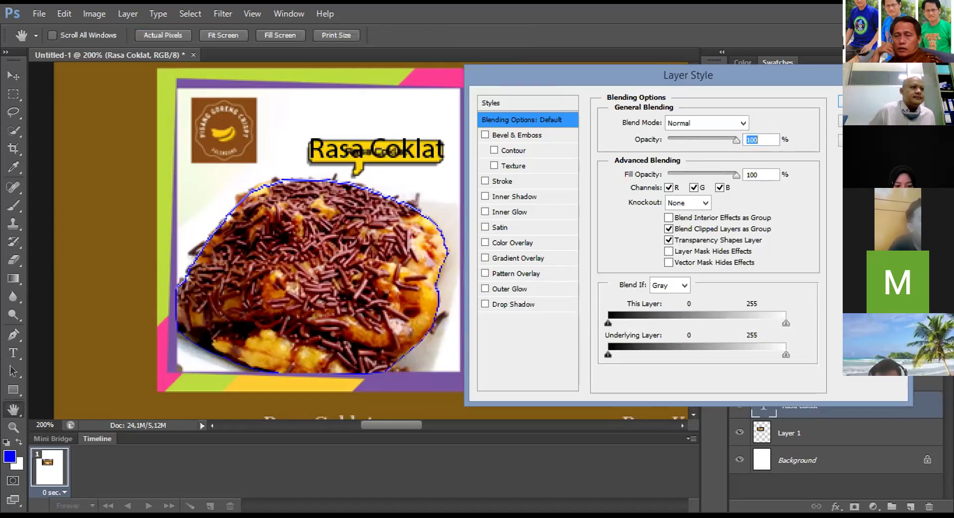
left_click(685, 287)
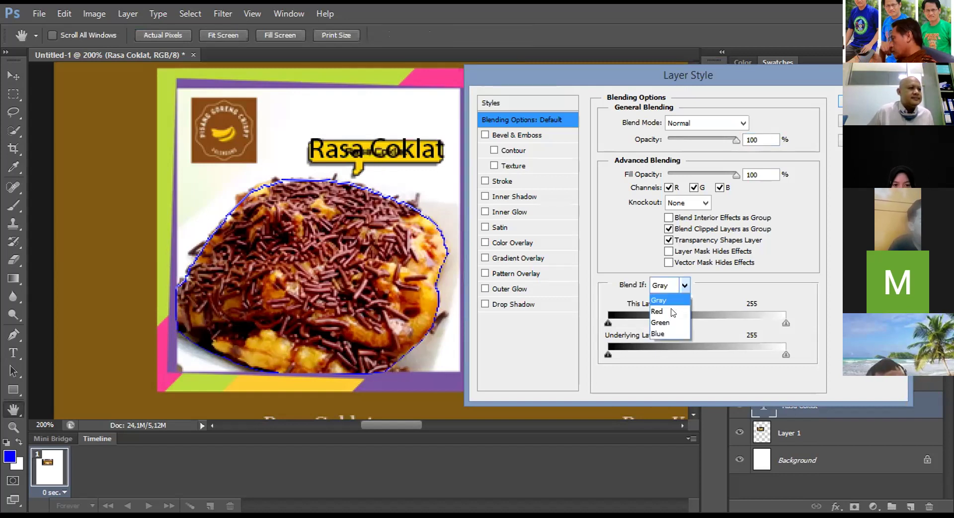
left_click(674, 308)
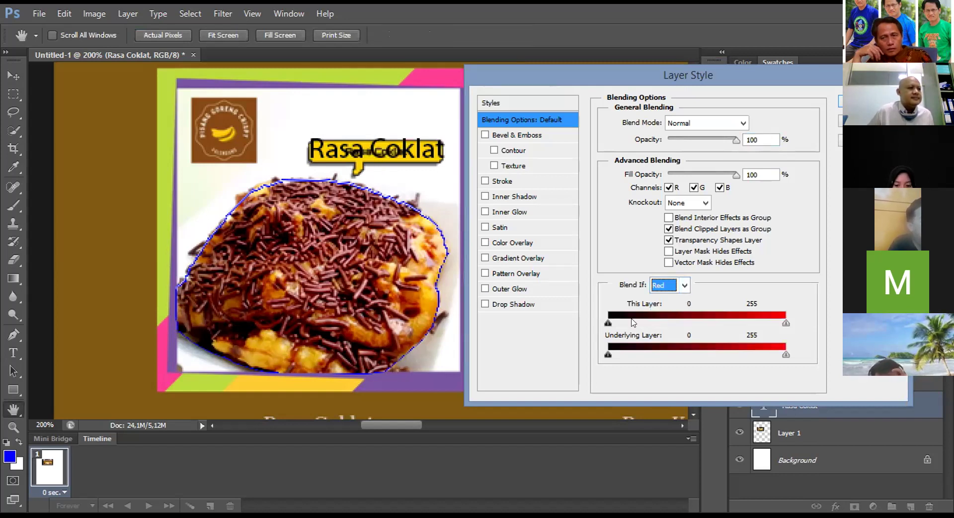
left_click(691, 324)
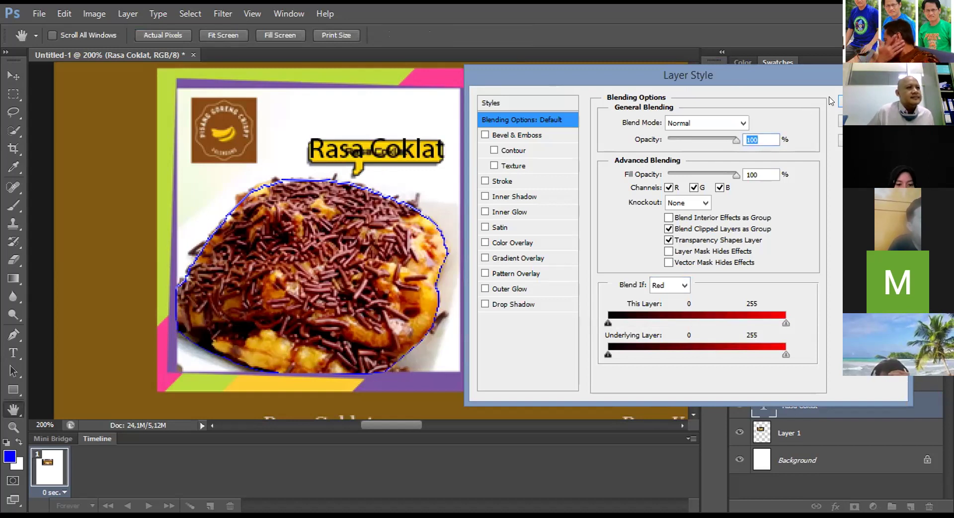
left_click(485, 303)
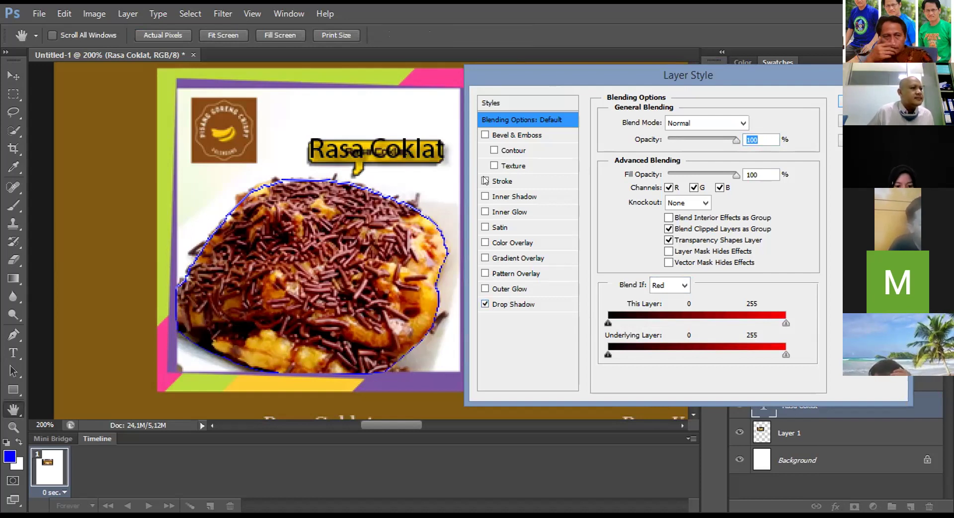
left_click(485, 134)
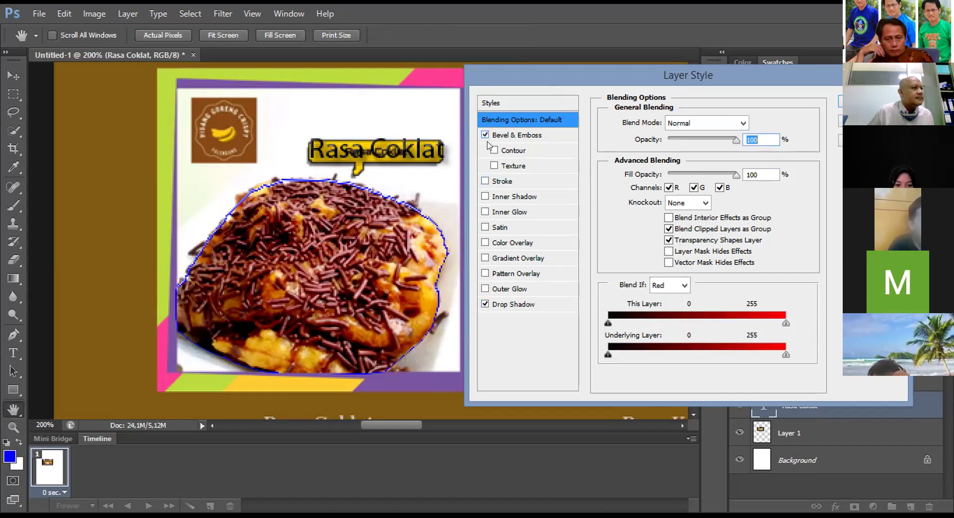
left_click(494, 151)
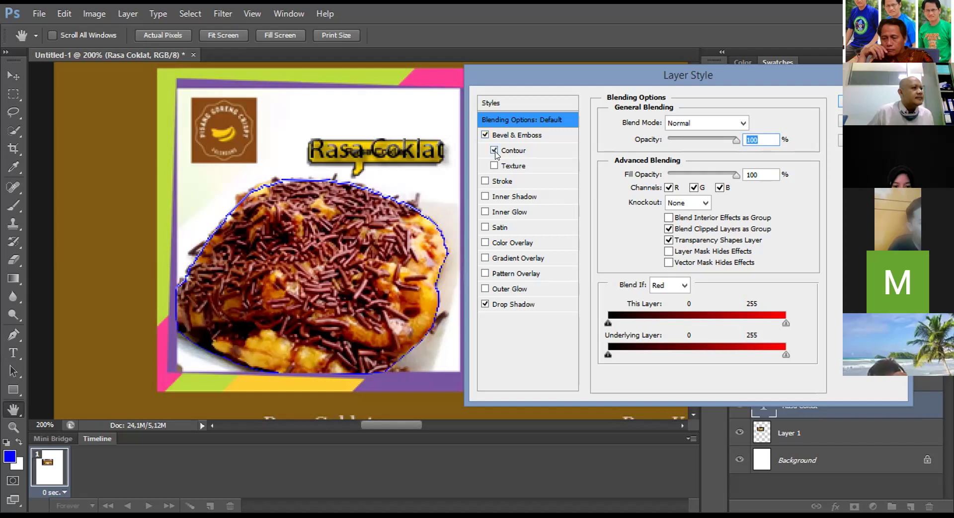
left_click(486, 135)
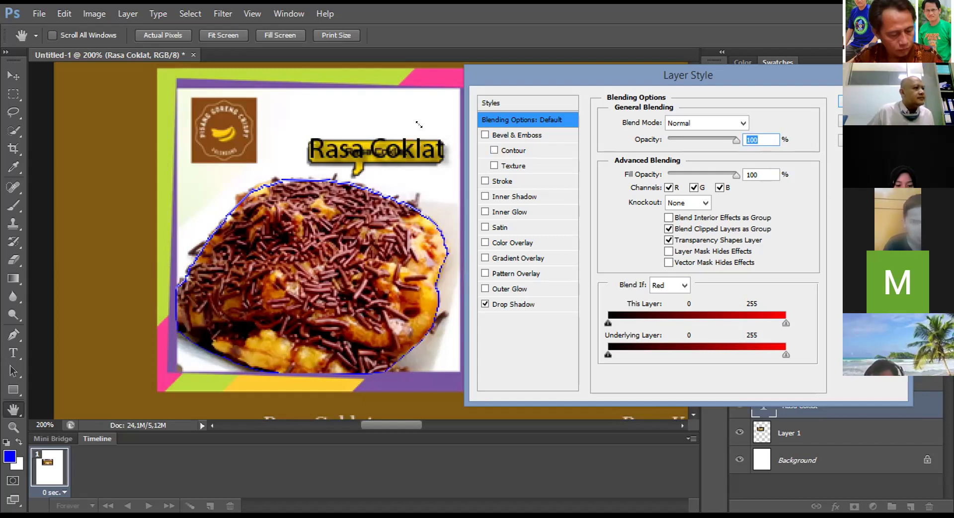
key("Return")
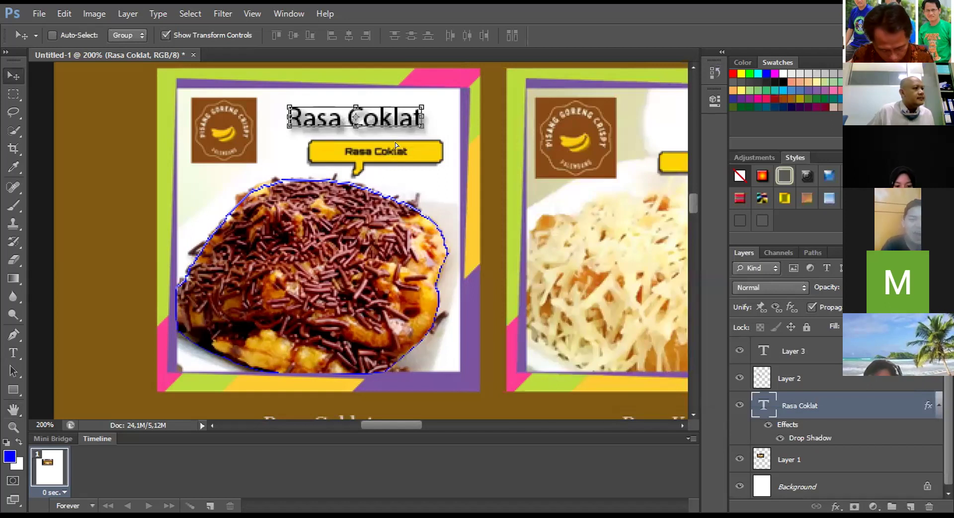
- Nudge the shadowed Rasa Coklat text down into the yellow speech bubble
key("ctrl+z")
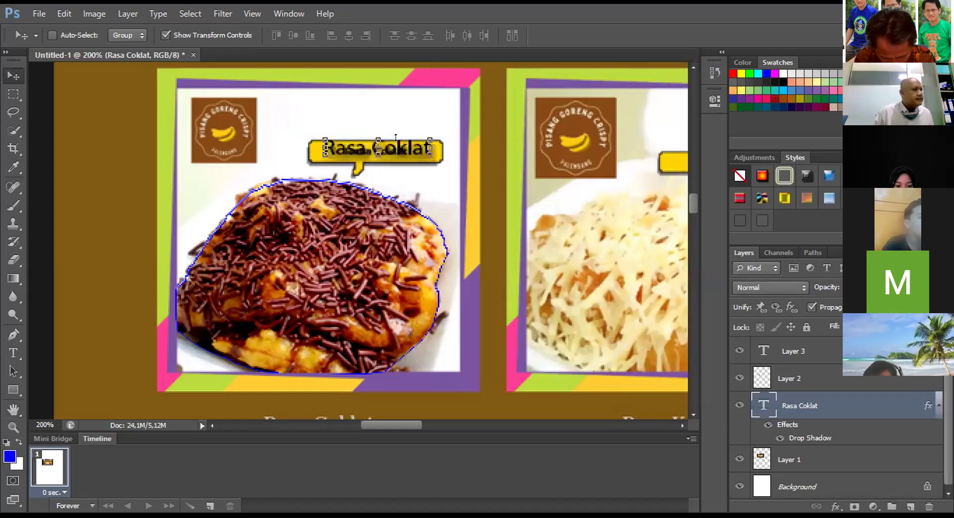
key("Down")
key("Down")
key("Down")
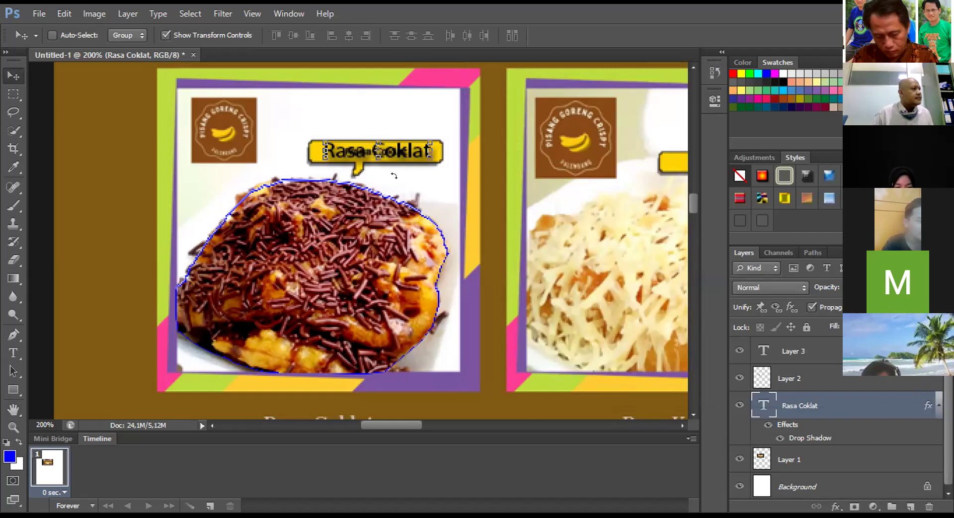
- Zoom in to 300% on the card's logo area to check the bubble text
key("t")
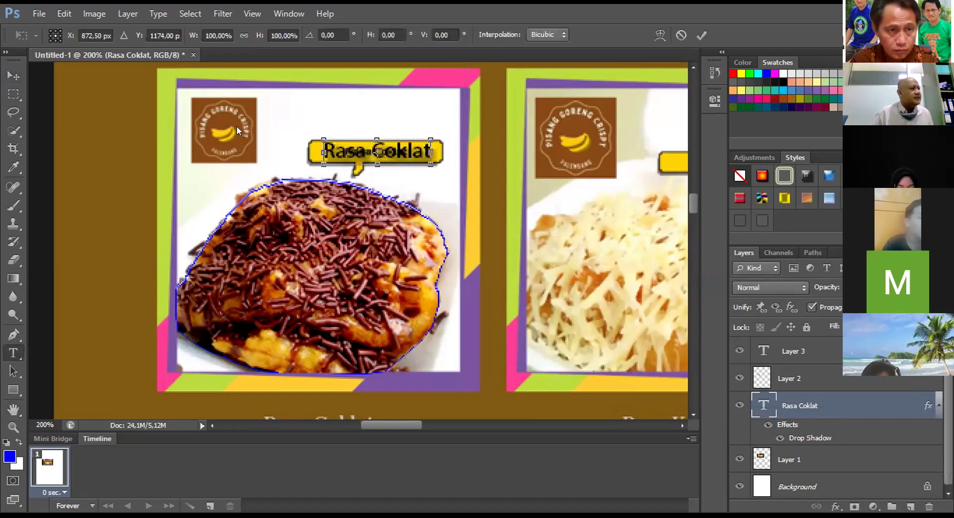
key("Return")
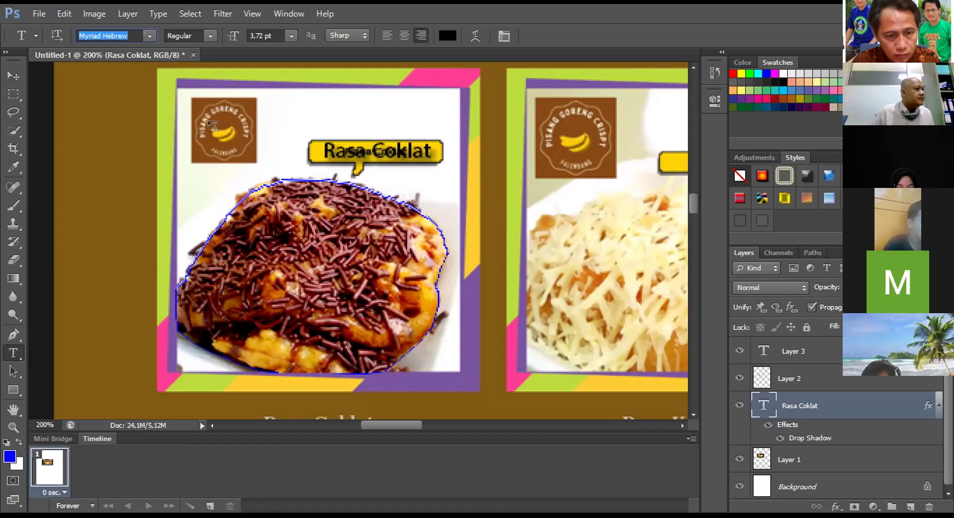
left_click(14, 426)
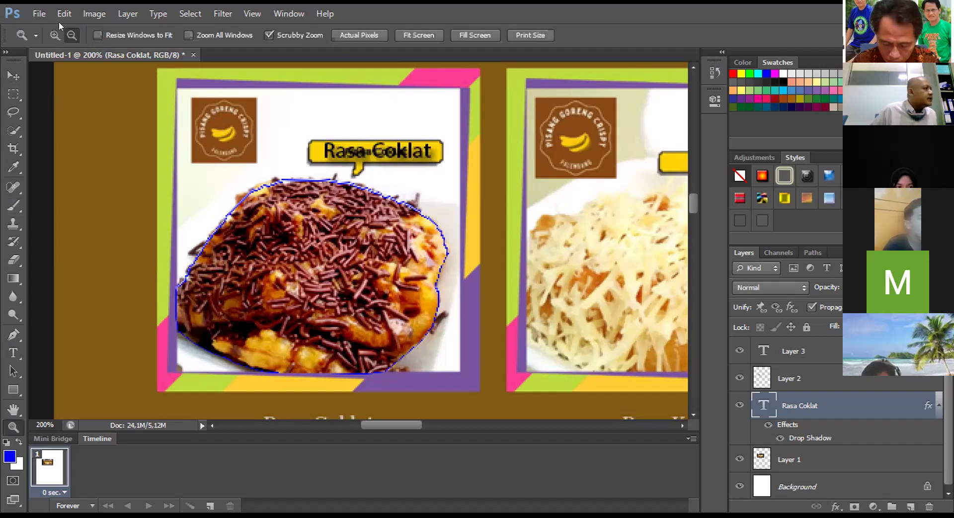
left_click(232, 147)
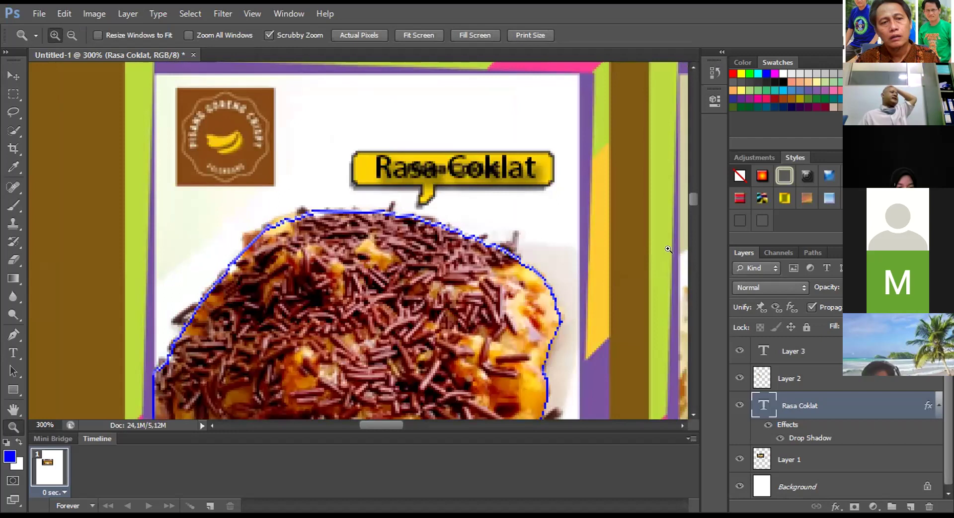
- Zoom back out to 100% to see the whole product-card mockup
left_click(77, 38)
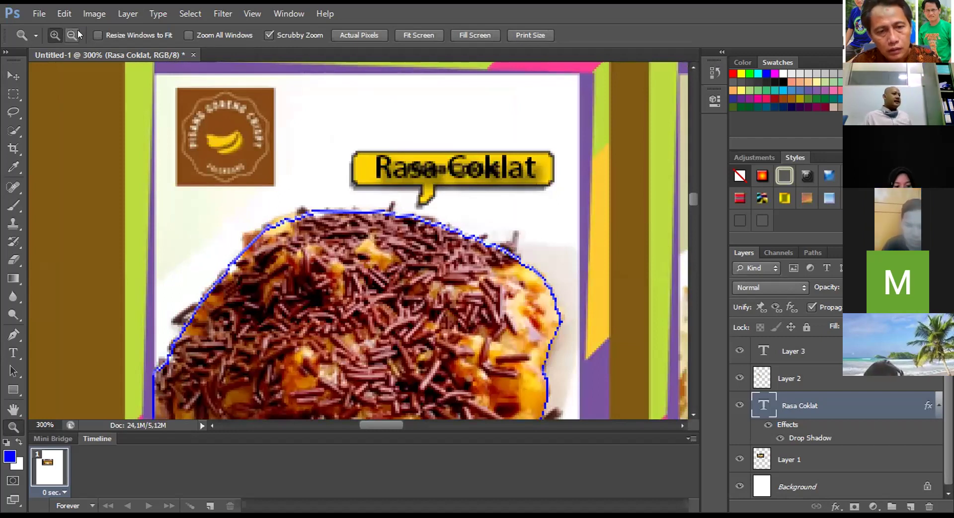
left_click(374, 220)
left_click(373, 221)
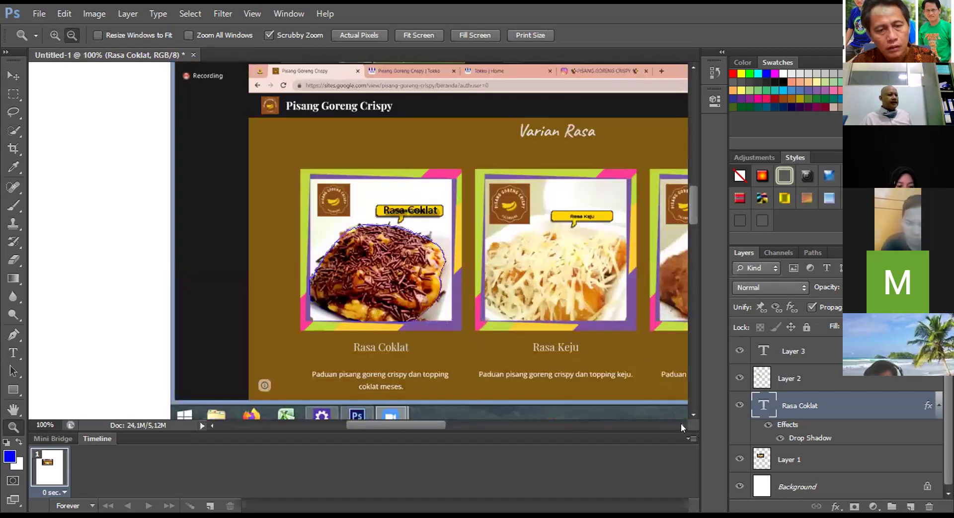
- Scroll right to reveal the Rasa Milo card, then select Layer 1 with the Move tool
scroll(680, 422, "right", 2)
scroll(681, 422, "right", 1)
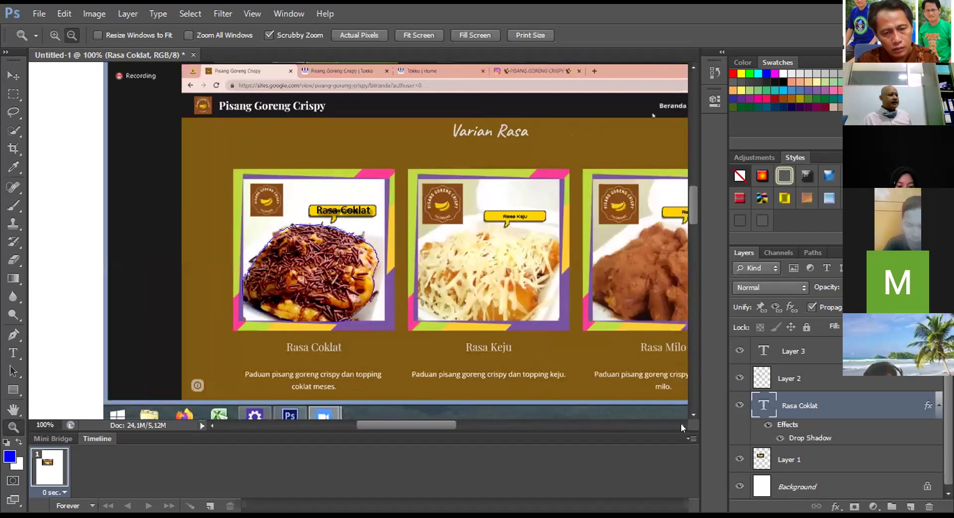
scroll(674, 418, "right", 2)
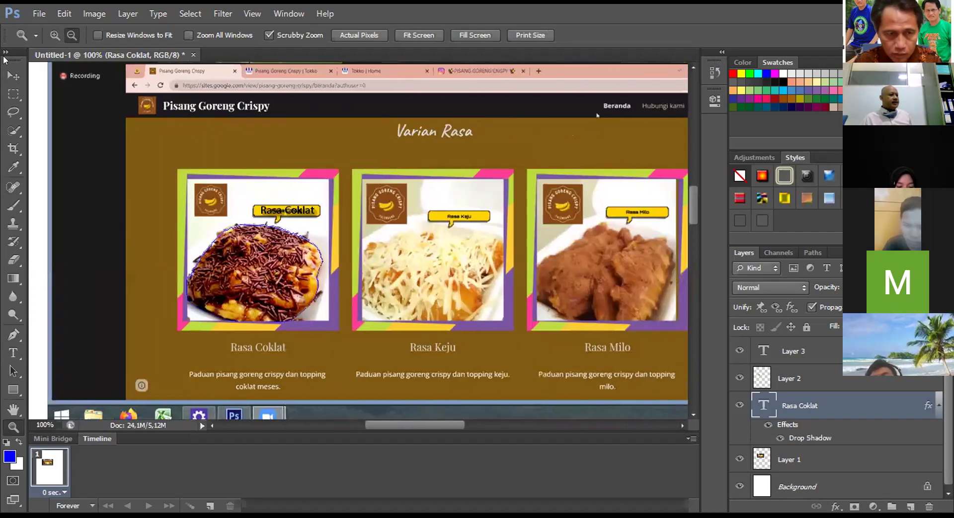
left_click(9, 74)
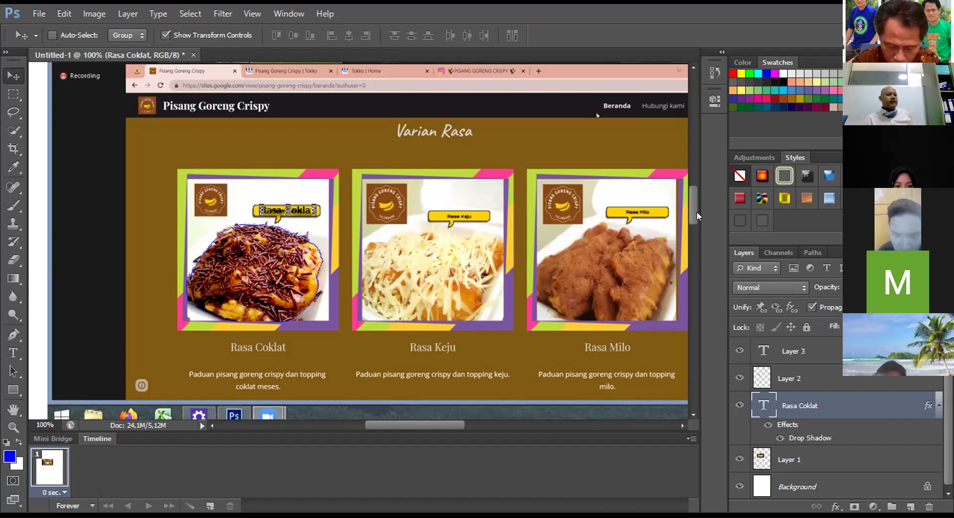
scroll(697, 211, "down", 3)
scroll(630, 191, "up", 2)
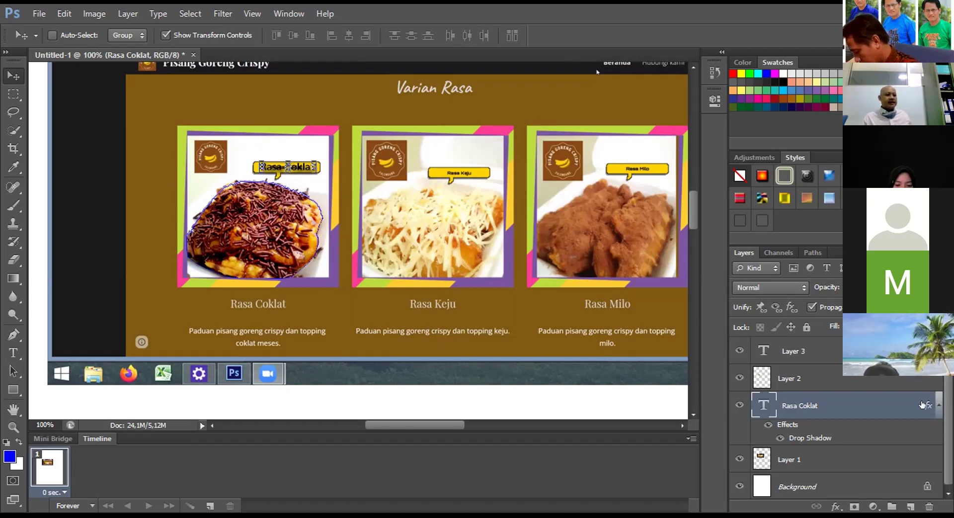
left_click(815, 460)
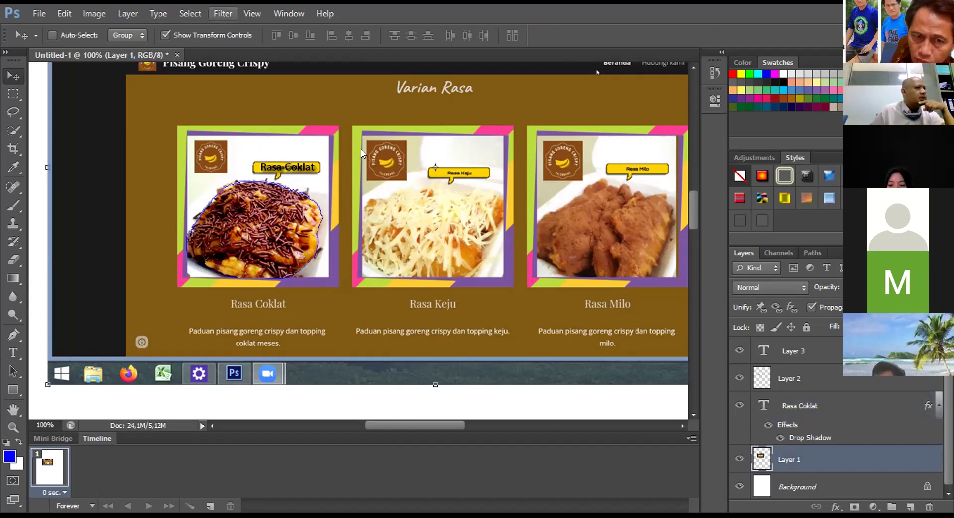
- Apply Blur, then Blur More, then Blur again to the Layer 1 mockup
key("alt+t")
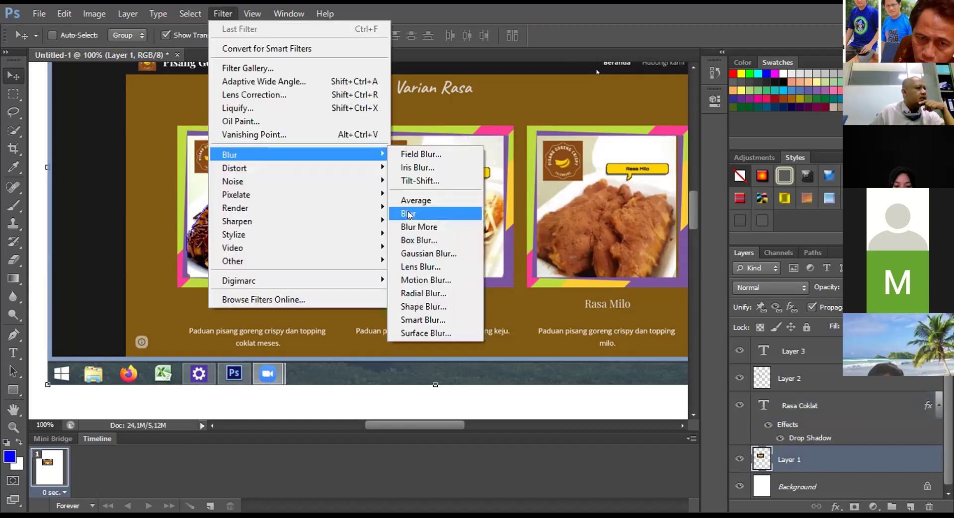
key("Return")
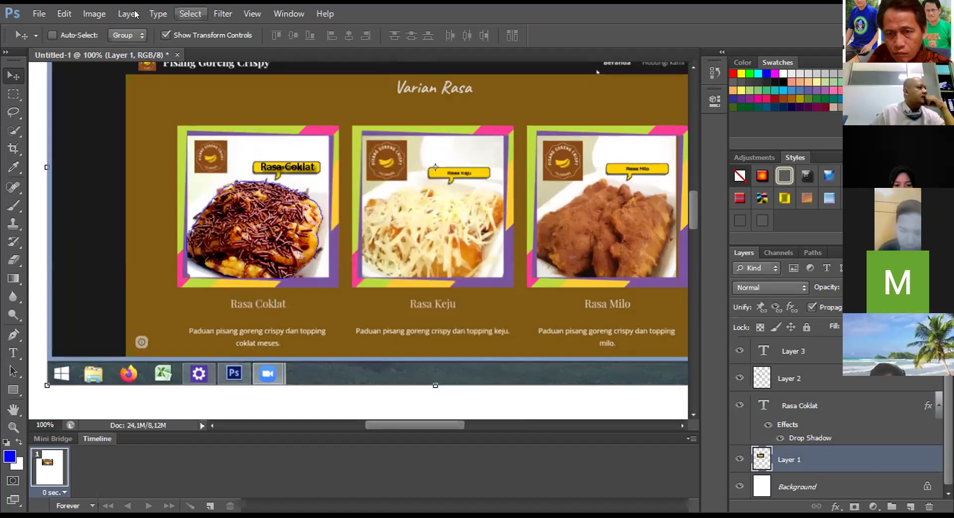
key("alt+t")
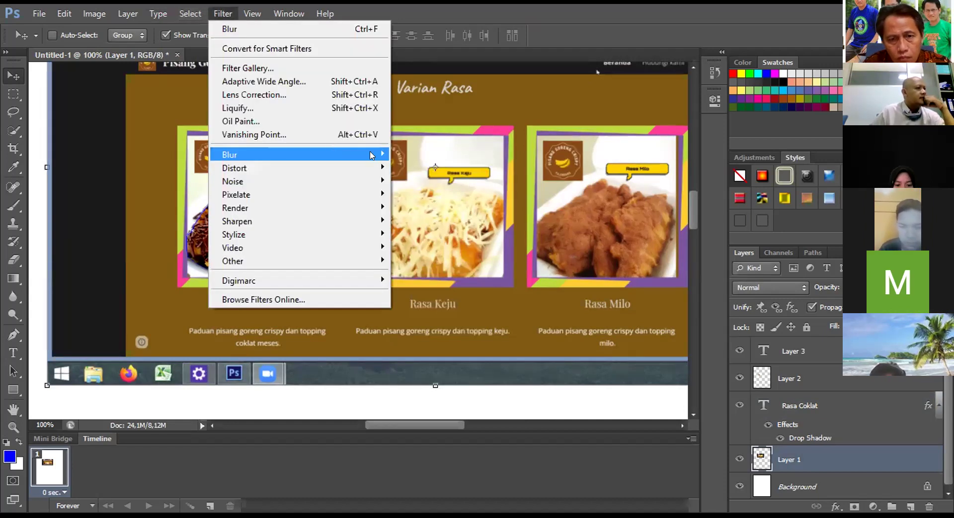
mouse_move(371, 155)
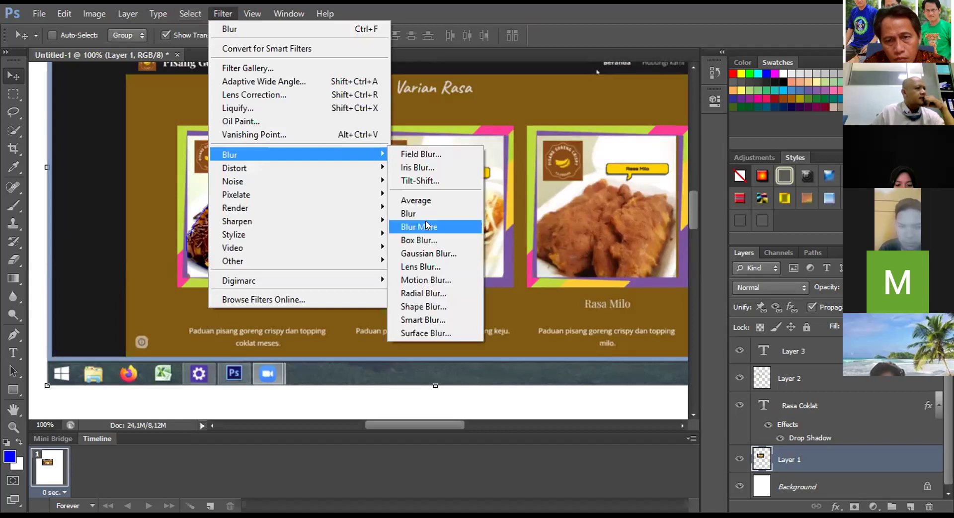
left_click(420, 223)
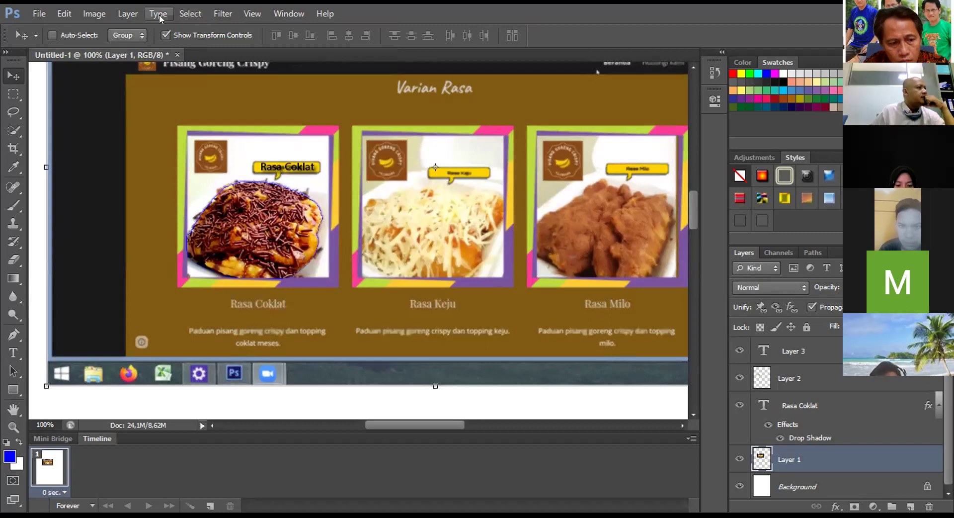
key("alt+t")
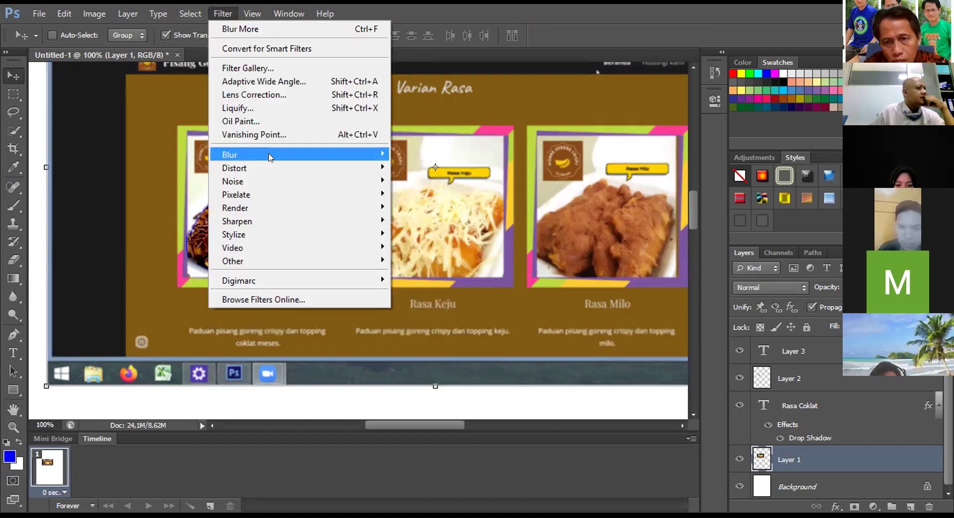
mouse_move(270, 157)
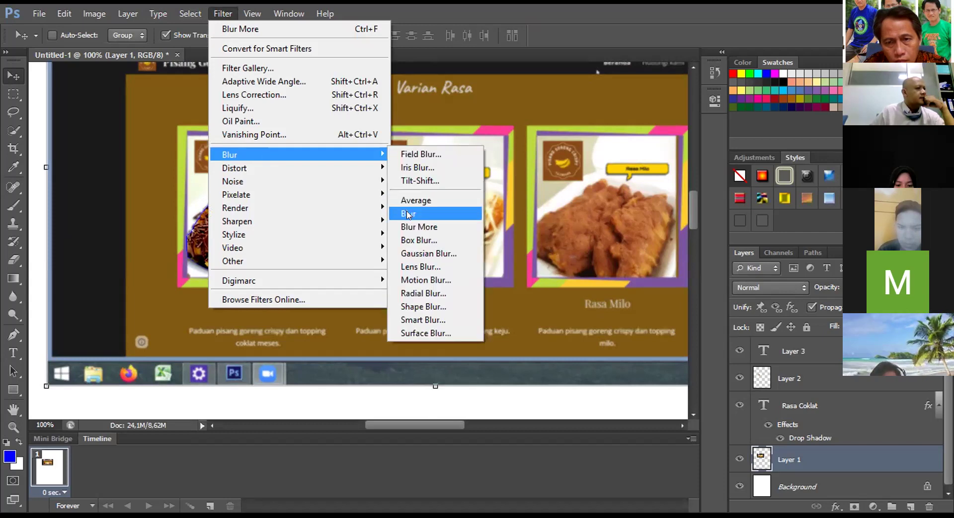
left_click(408, 215)
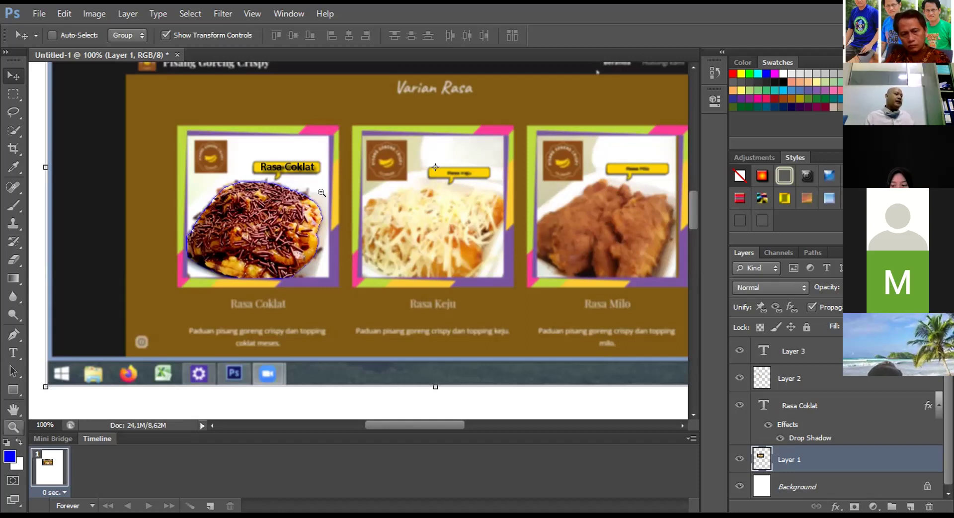
left_click(54, 35)
left_click(288, 167)
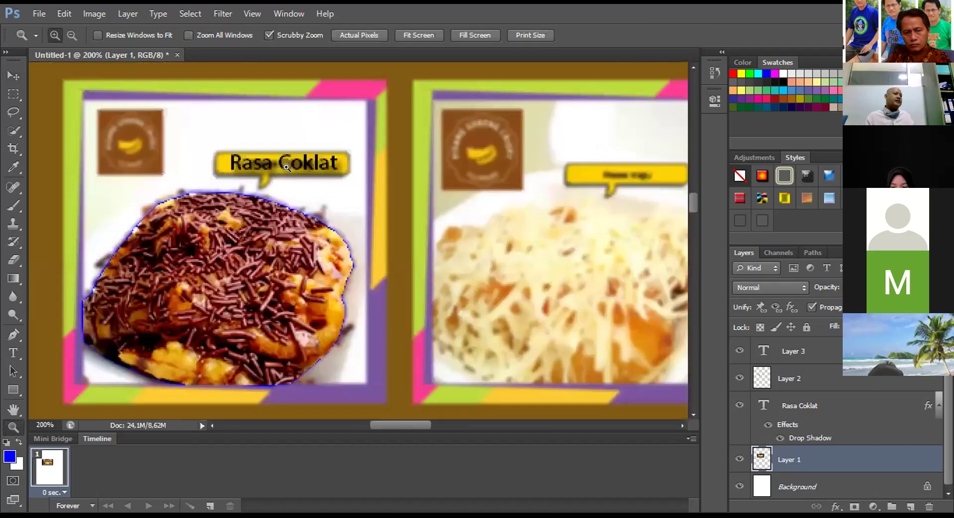
left_click(246, 168)
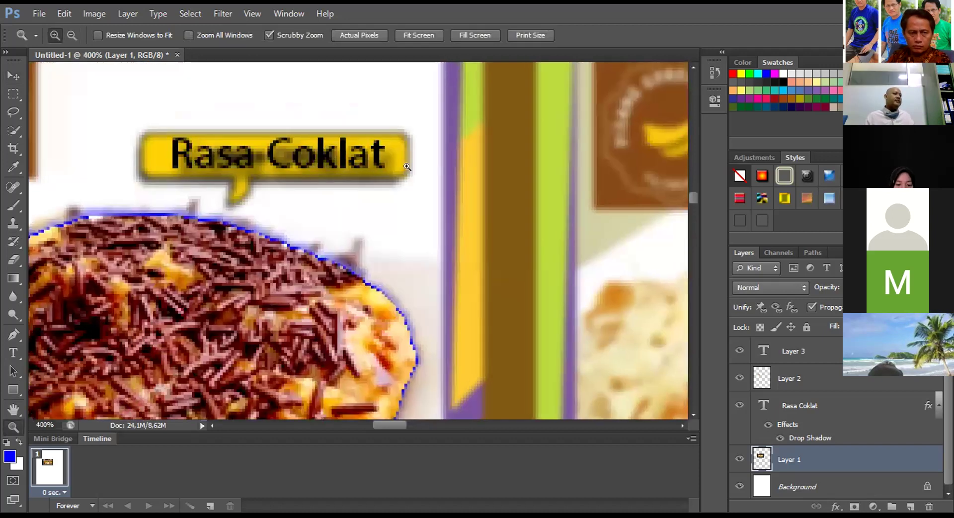
left_click(287, 148)
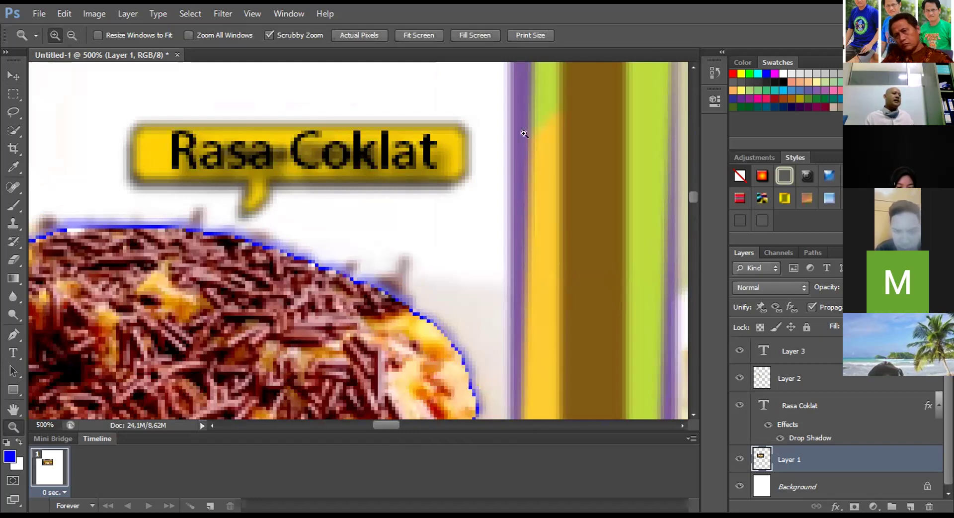
left_click(54, 35)
left_click(72, 35)
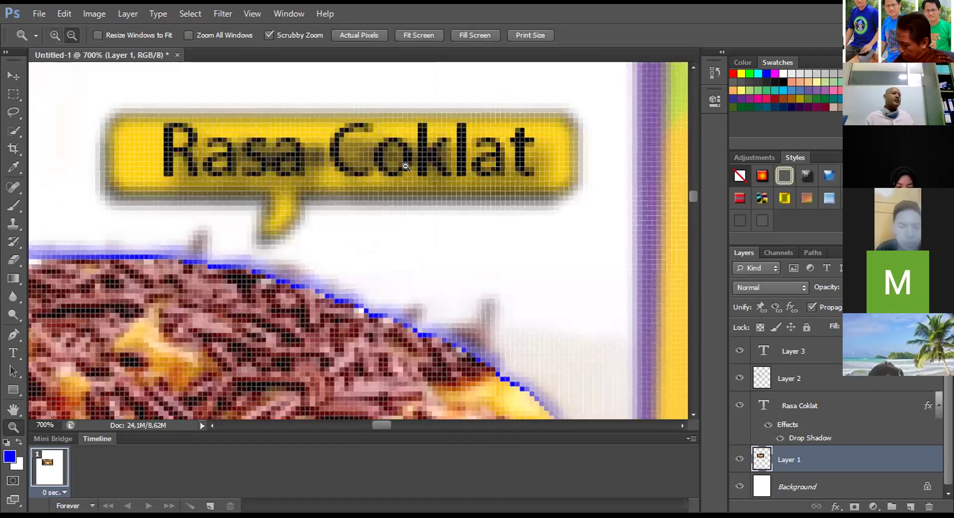
left_click(406, 166)
left_click(406, 166)
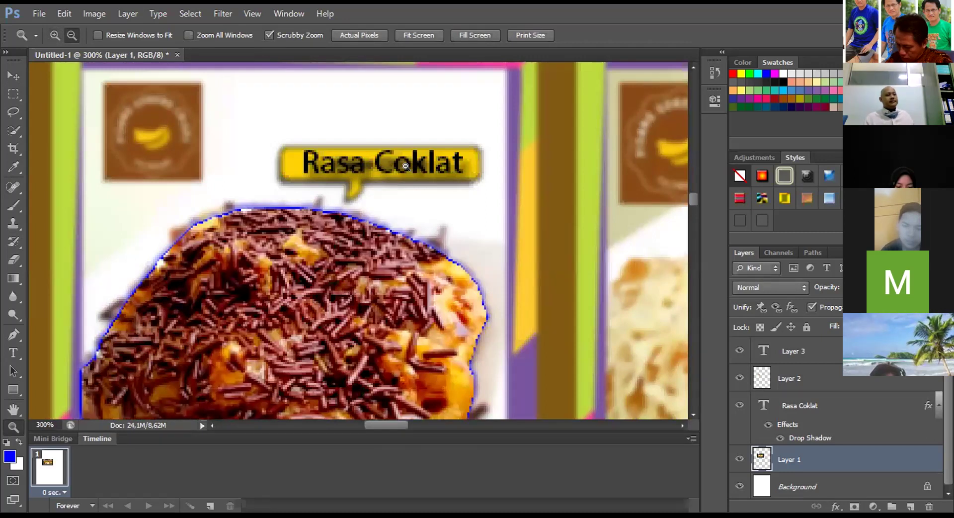
left_click(406, 166)
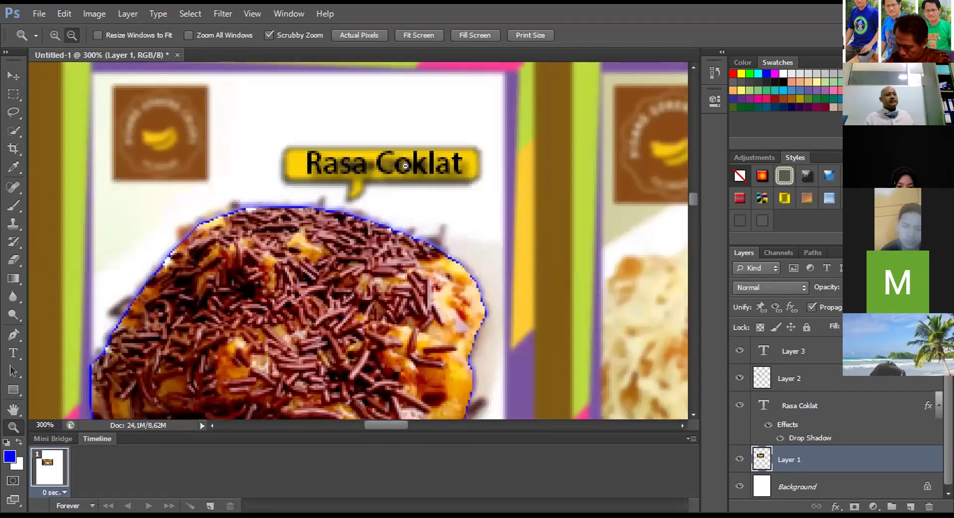
left_click(406, 166, "alt")
key("ctrl+minus")
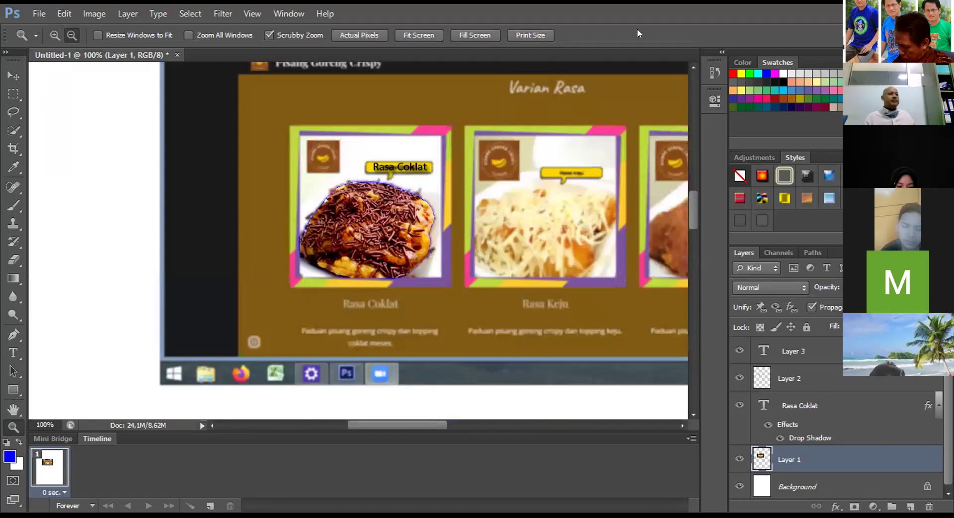
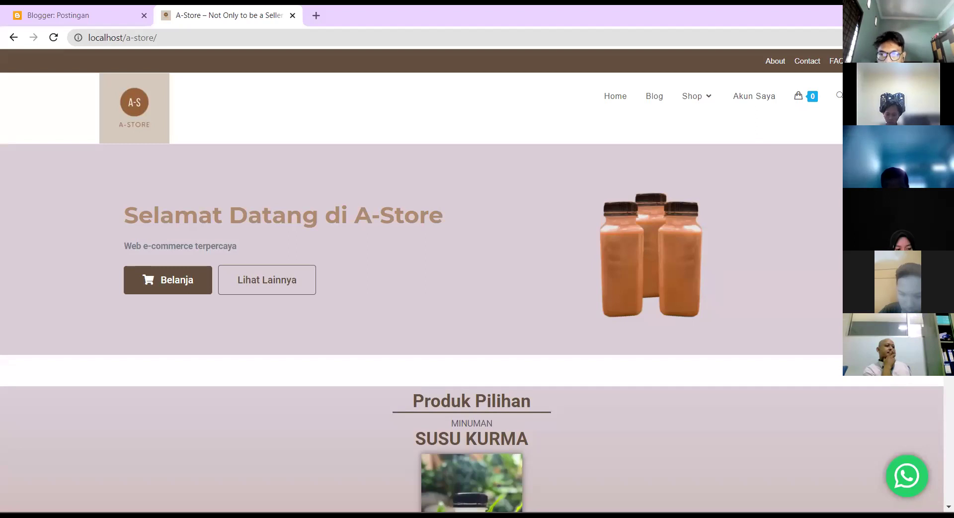
mouse_move(825, 88)
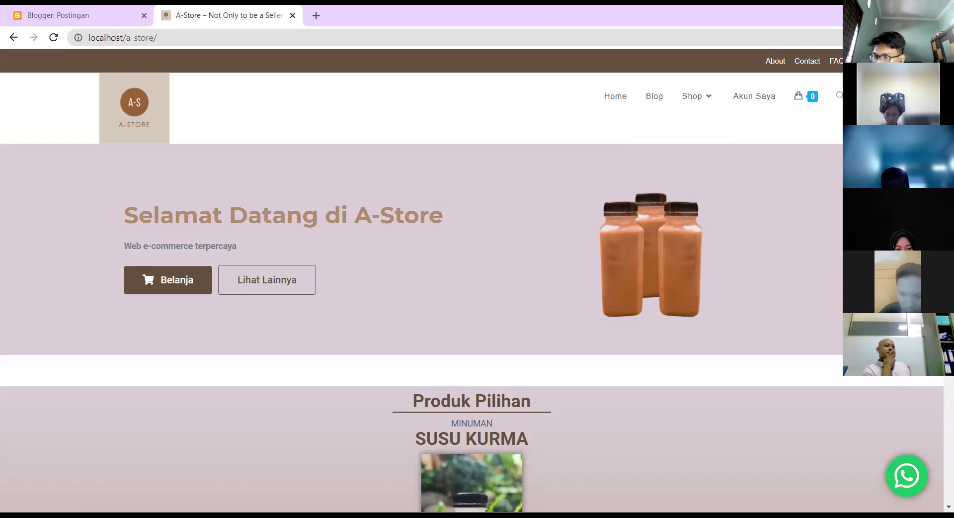
scroll(422, 278, "down", 1)
scroll(422, 278, "up", 1)
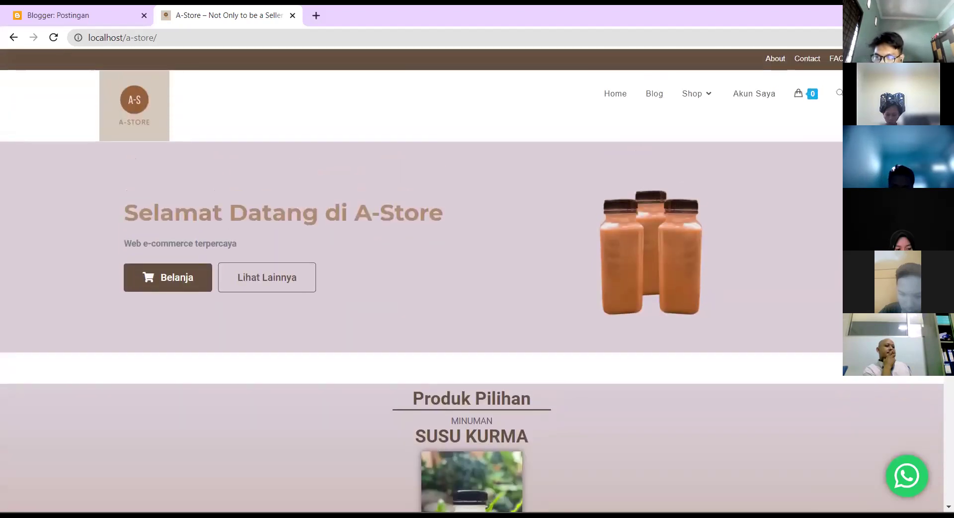
scroll(423, 278, "down", 1)
scroll(422, 278, "down", 2)
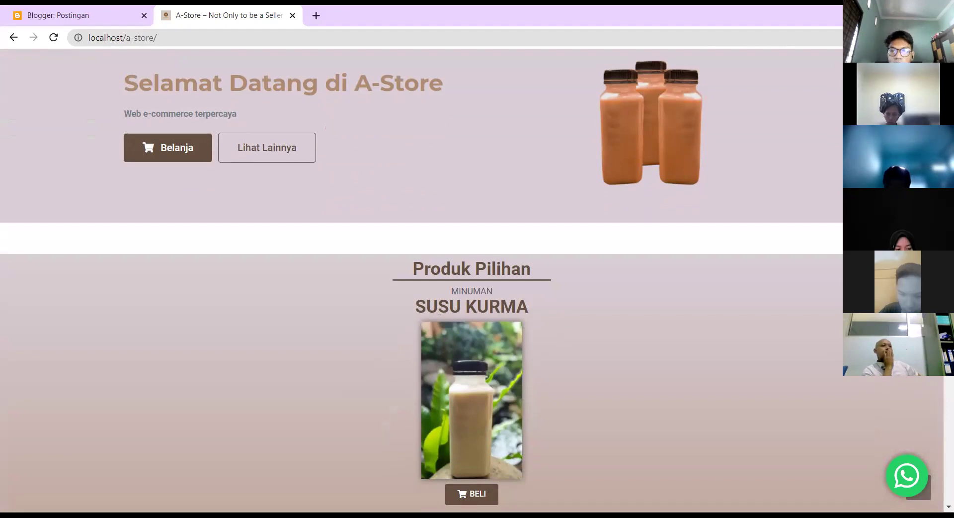
scroll(423, 278, "up", 3)
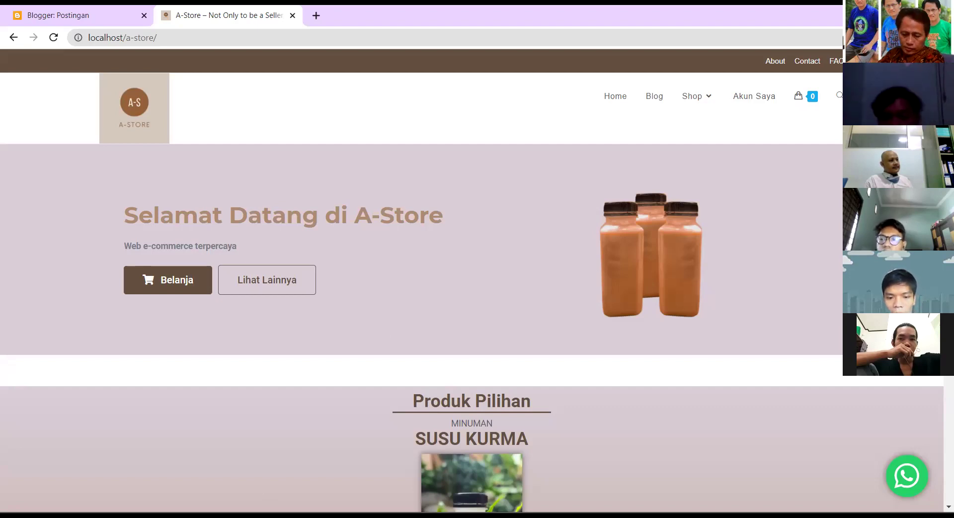
scroll(472, 278, "down", 10)
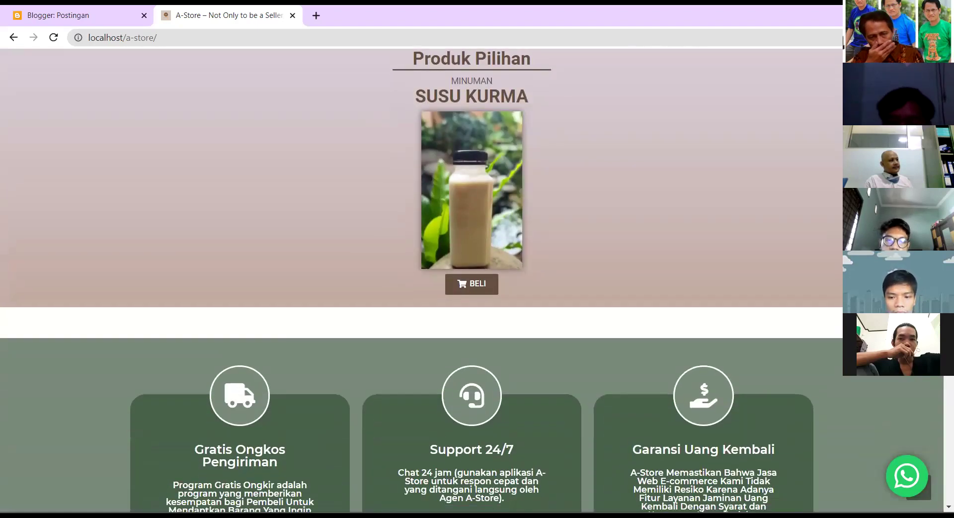
scroll(472, 279, "down", 3)
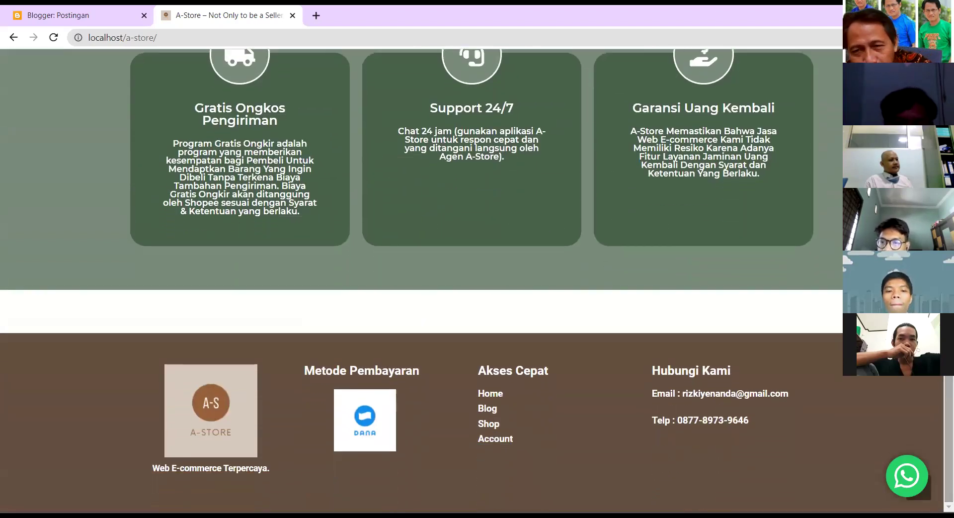
scroll(472, 278, "up", 1)
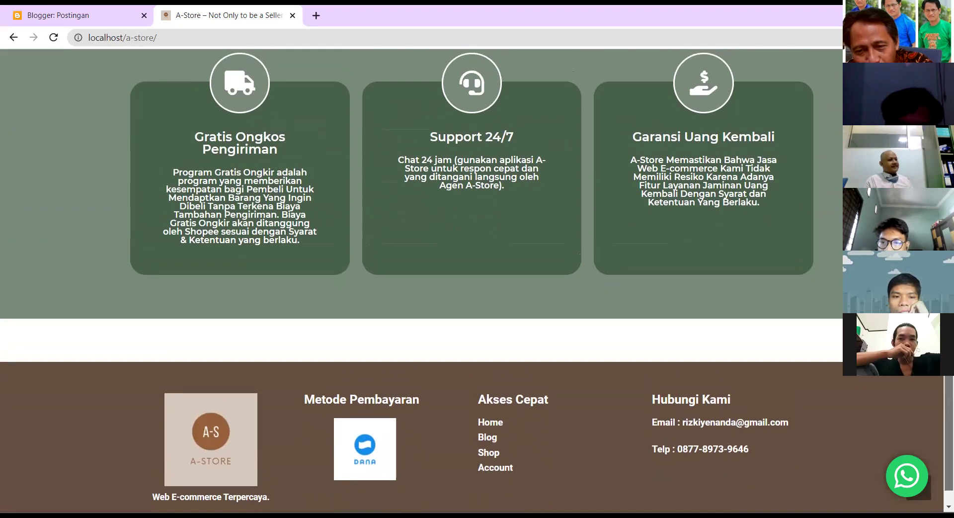
scroll(472, 282, "up", 1)
scroll(472, 279, "down", 1)
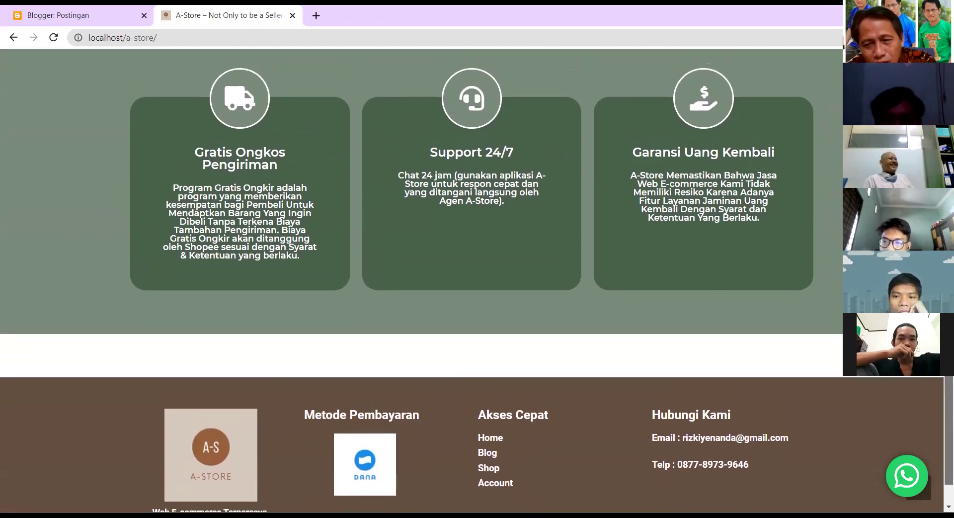
scroll(472, 279, "up", 6)
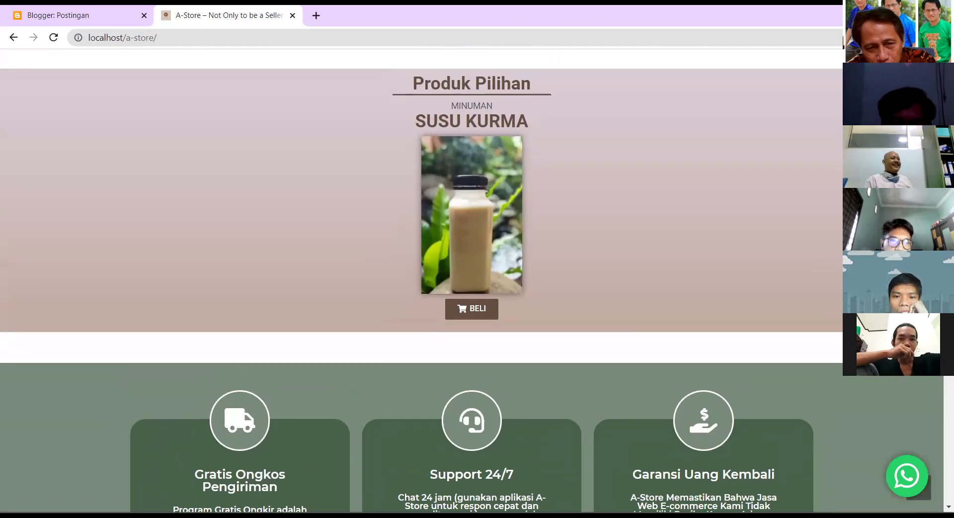
scroll(472, 278, "up", 4)
scroll(472, 279, "down", 1)
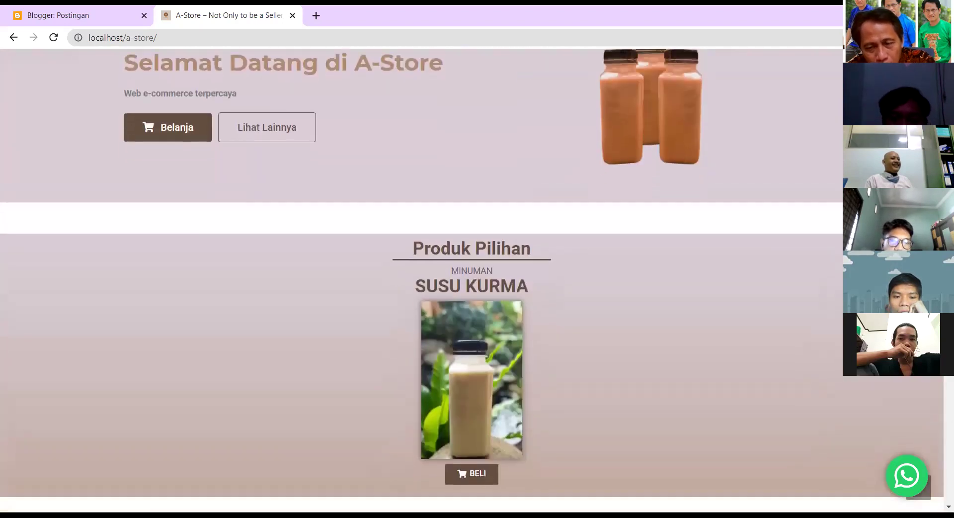
scroll(472, 278, "down", 1)
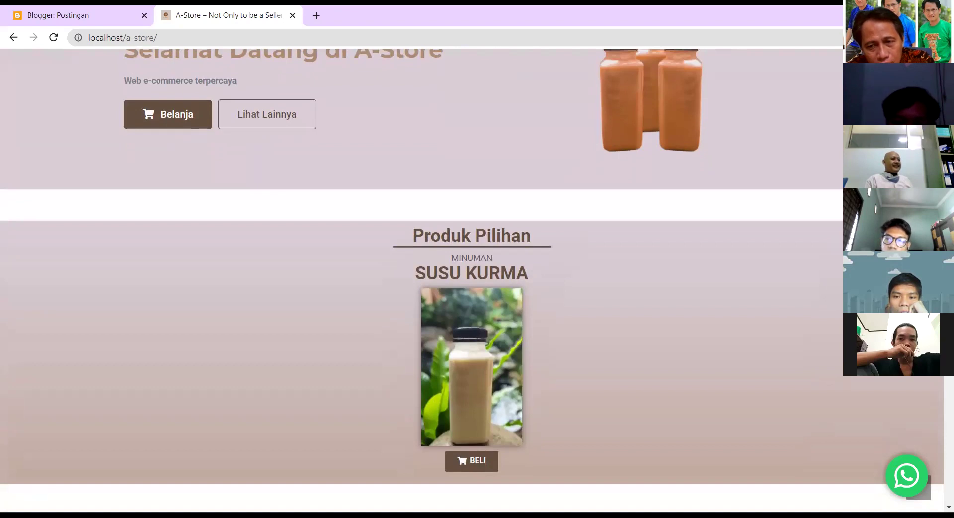
scroll(472, 279, "up", 4)
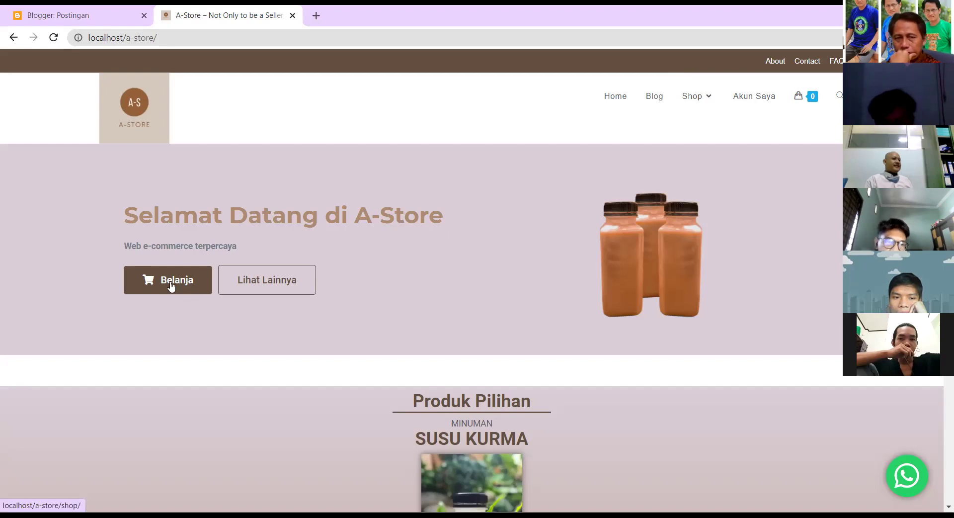
- From the Belanja listing, add one Susu Kurma to the cart
left_click(177, 279)
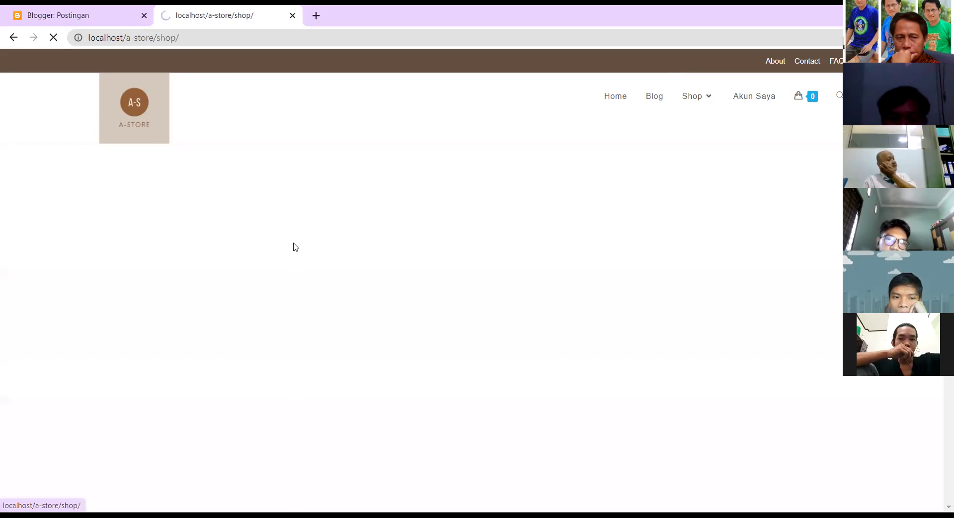
scroll(436, 310, "down", 6)
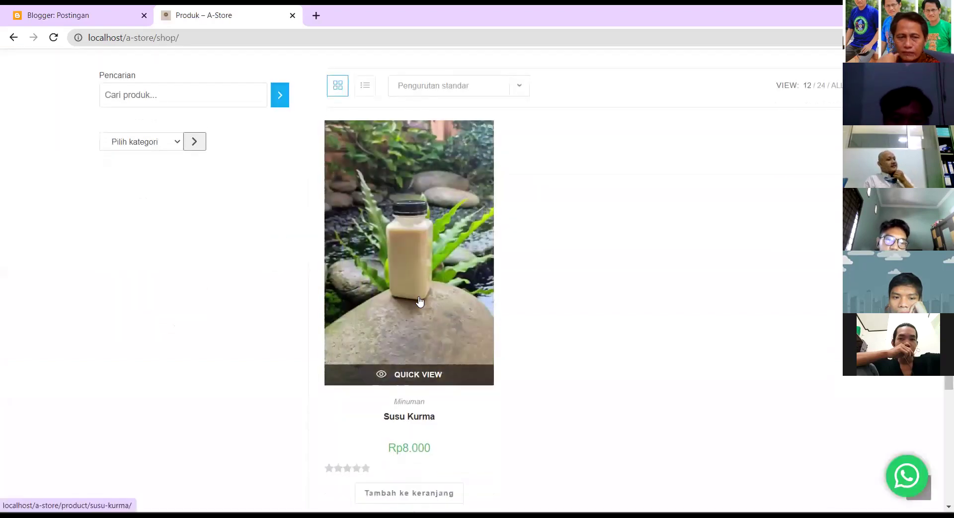
scroll(437, 314, "up", 6)
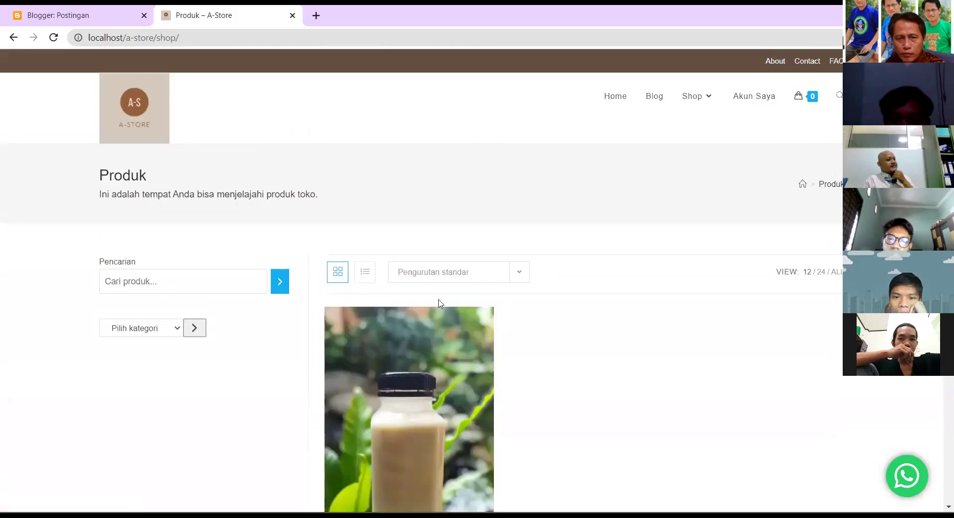
scroll(439, 304, "down", 4)
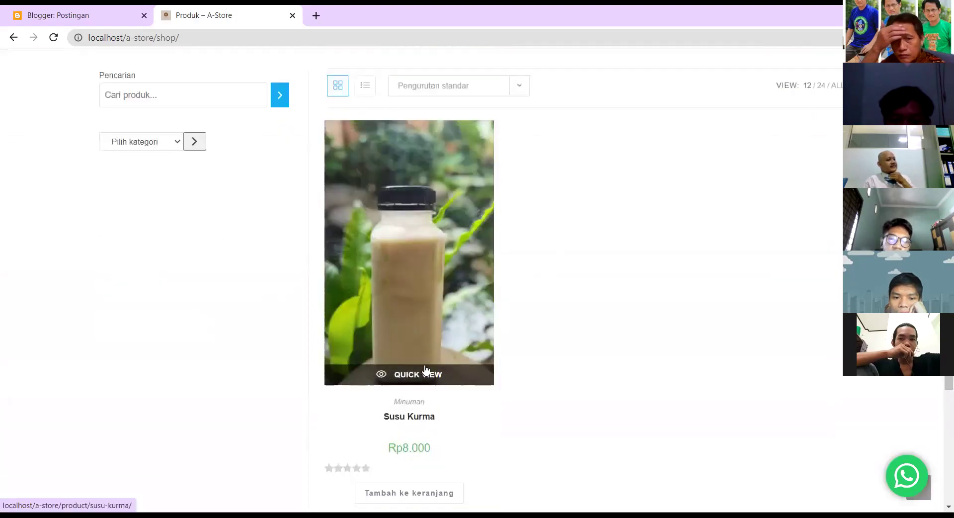
scroll(425, 370, "down", 2)
left_click(425, 370)
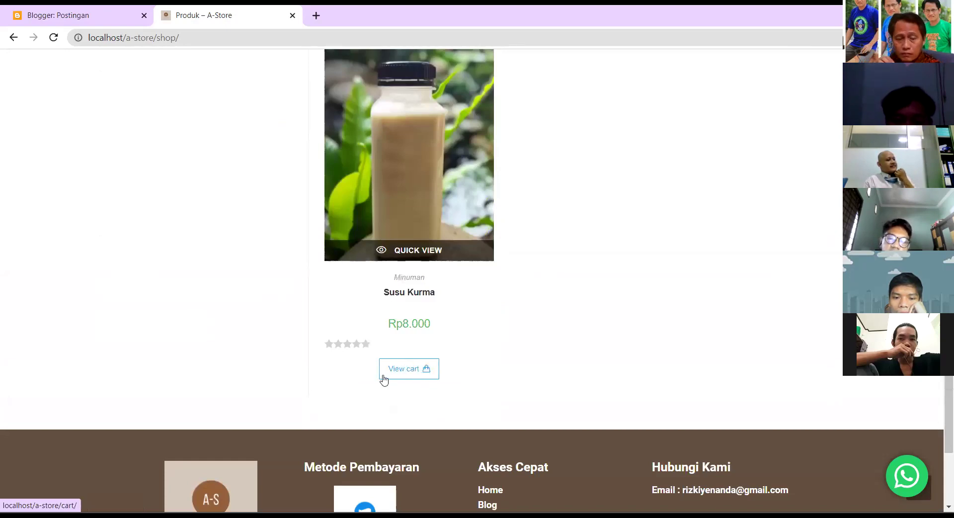
- From the mini-cart, proceed to checkout for Susu Kurma × 1 at Rp8.000
scroll(562, 277, "up", 6)
mouse_move(686, 98)
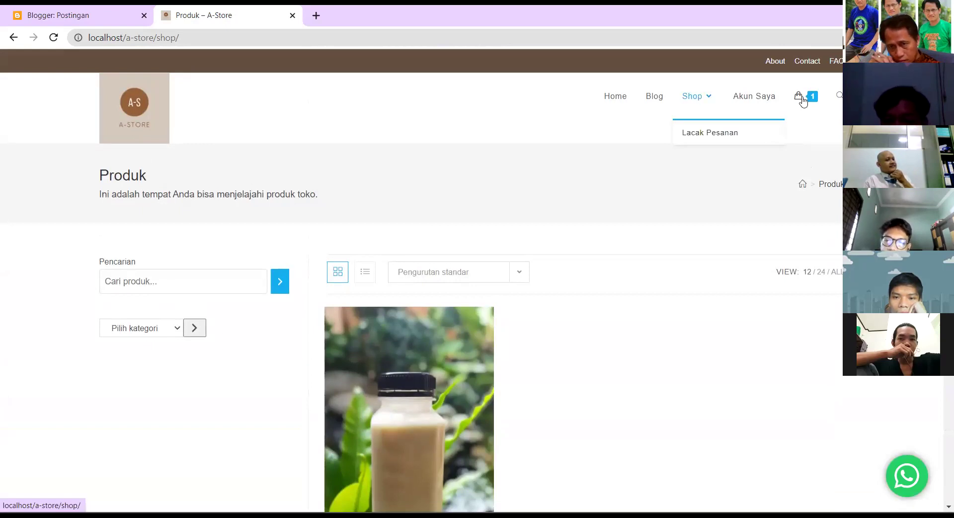
mouse_move(803, 101)
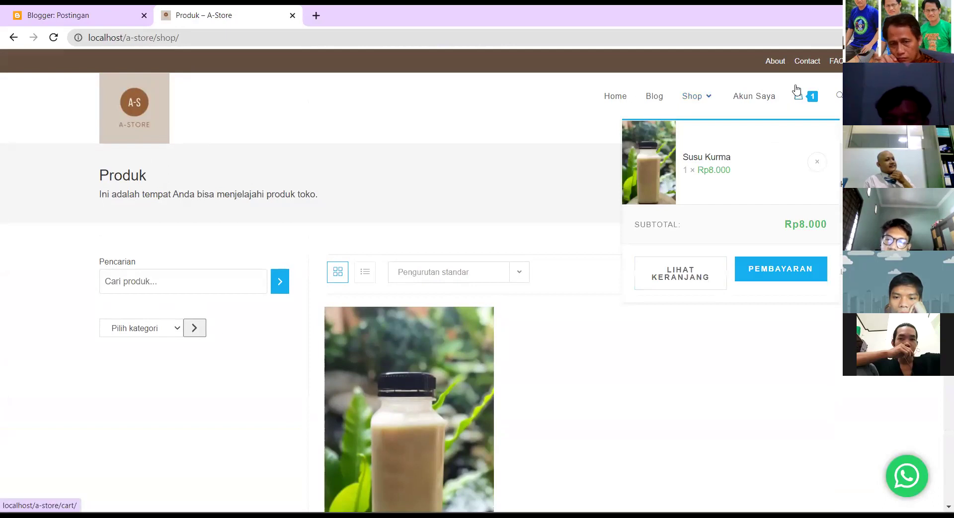
left_click(757, 272)
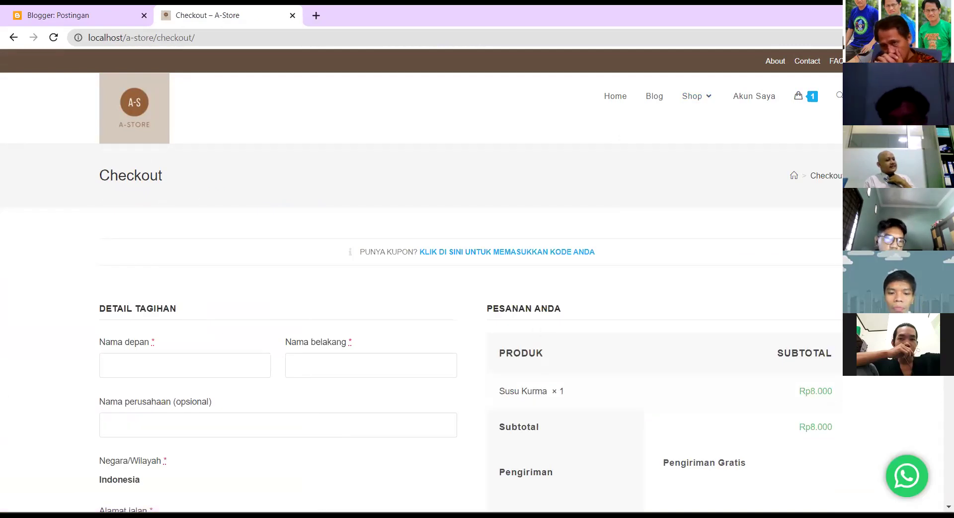
- Enter the buyer's first name, last name and street address in the billing form
scroll(211, 87, "down", 5)
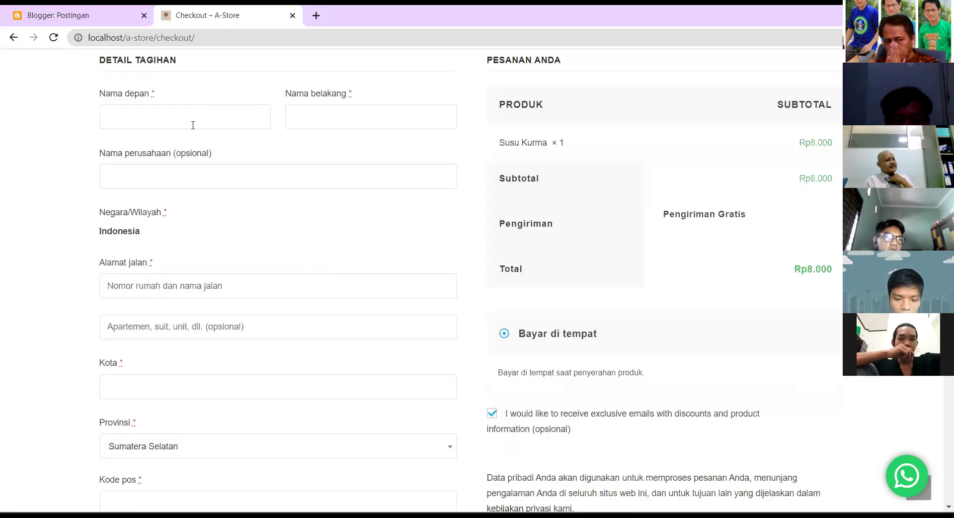
left_click(191, 124)
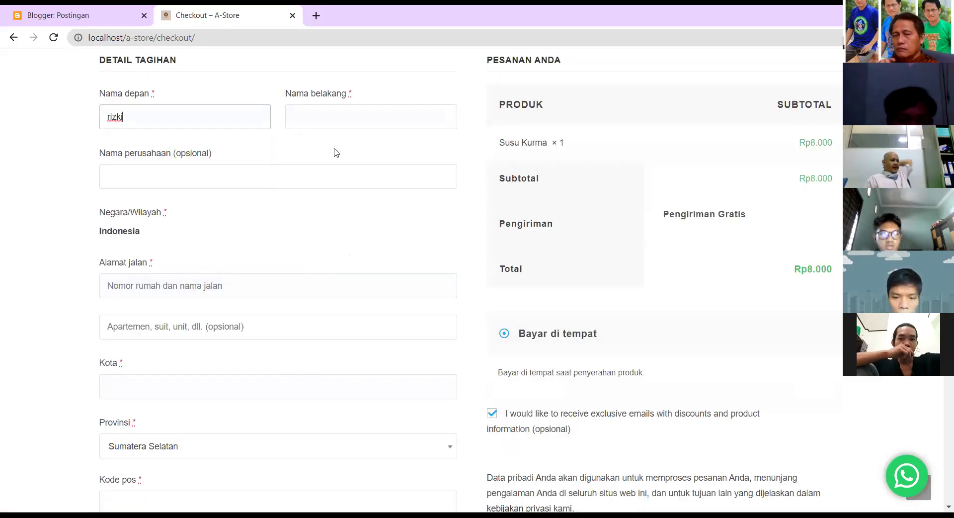
left_click(328, 116)
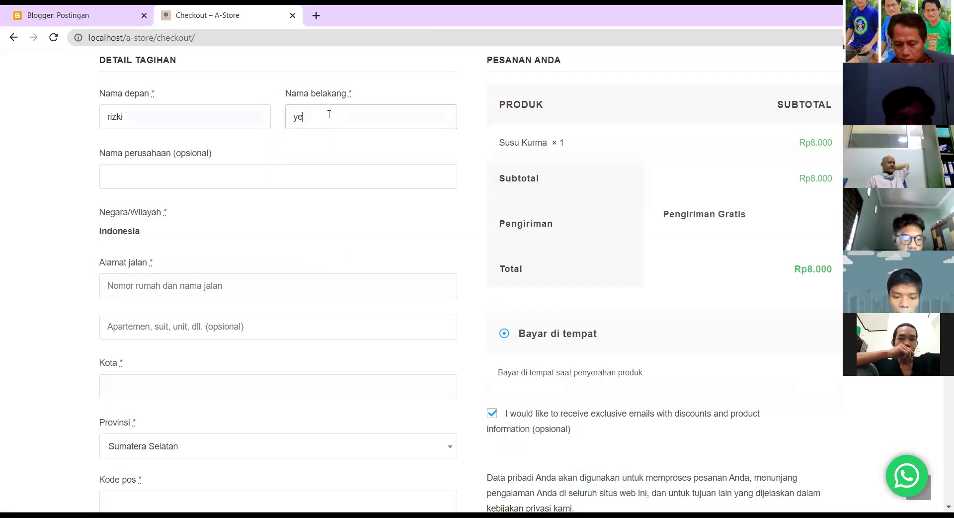
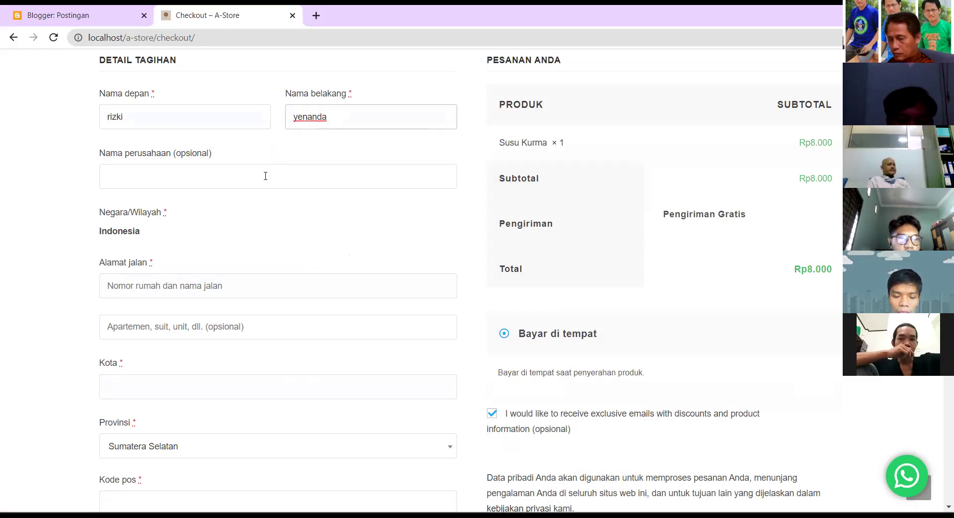
left_click(117, 177)
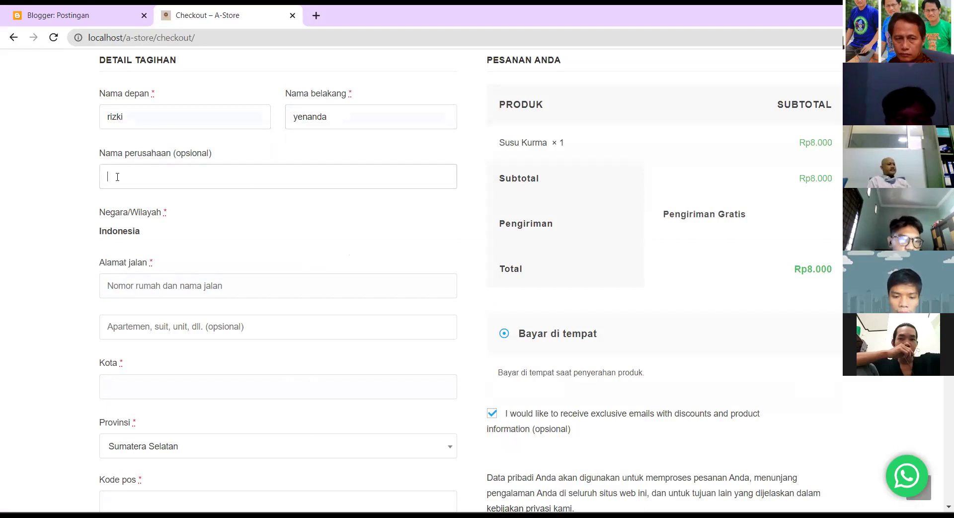
left_click(198, 277)
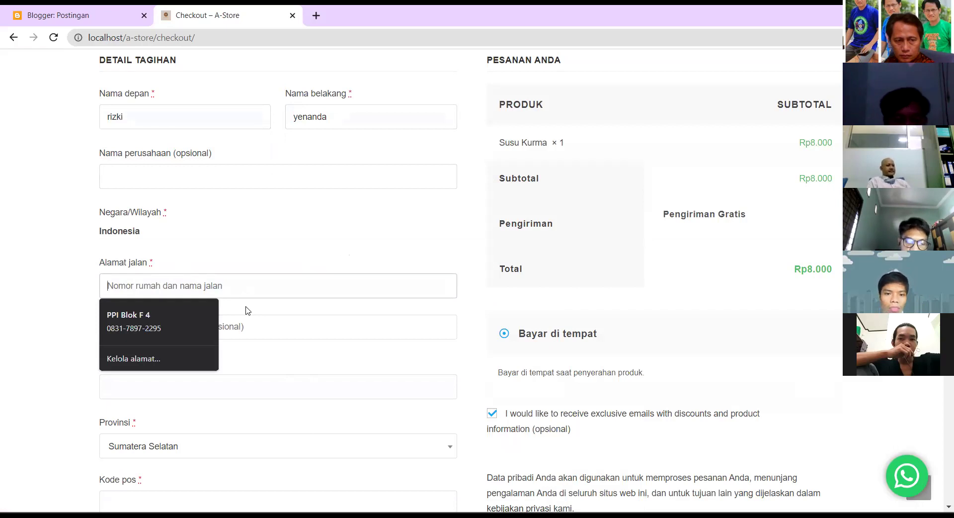
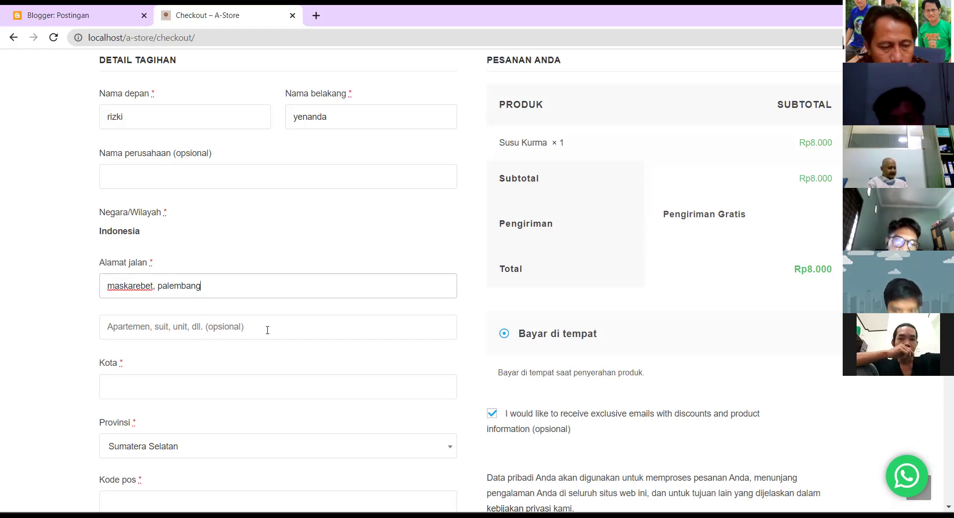
scroll(201, 303, "down", 3)
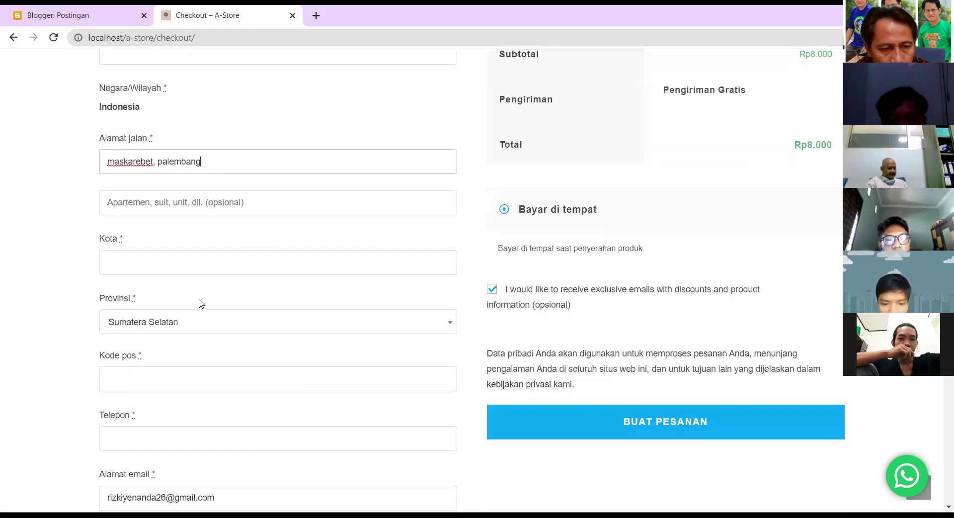
- Autofill the city, keep province Sumatera Selatan, and fill the postal code and saved phone
left_click(192, 264)
type("palembang")
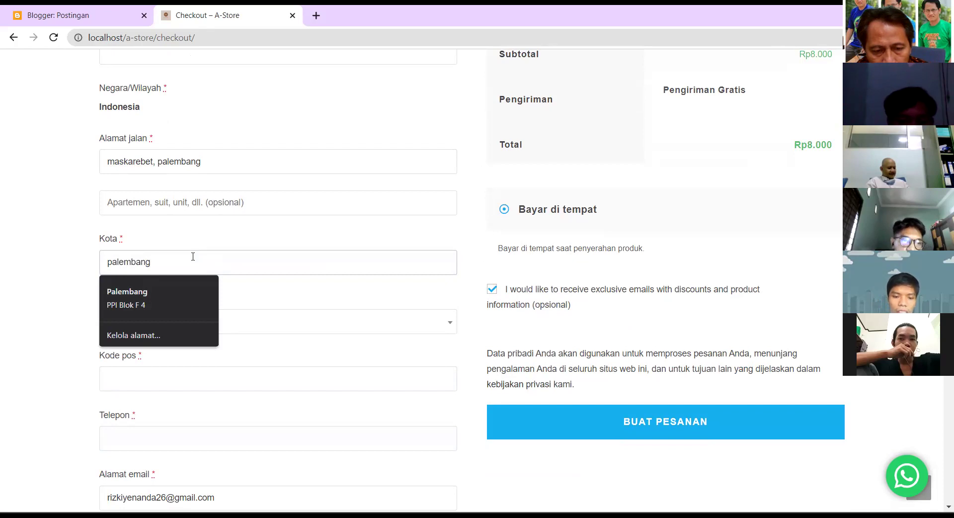
left_click(259, 332)
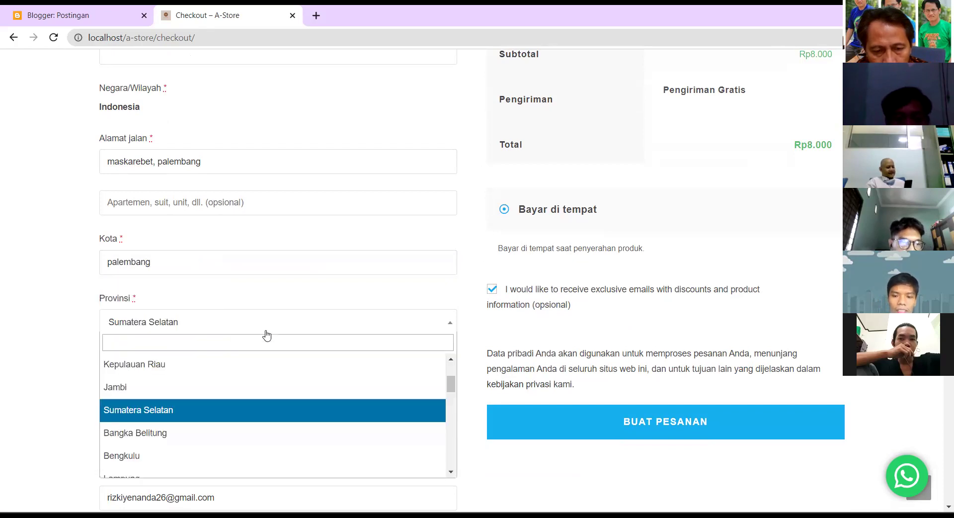
left_click(281, 289)
left_click(201, 374)
type("30154")
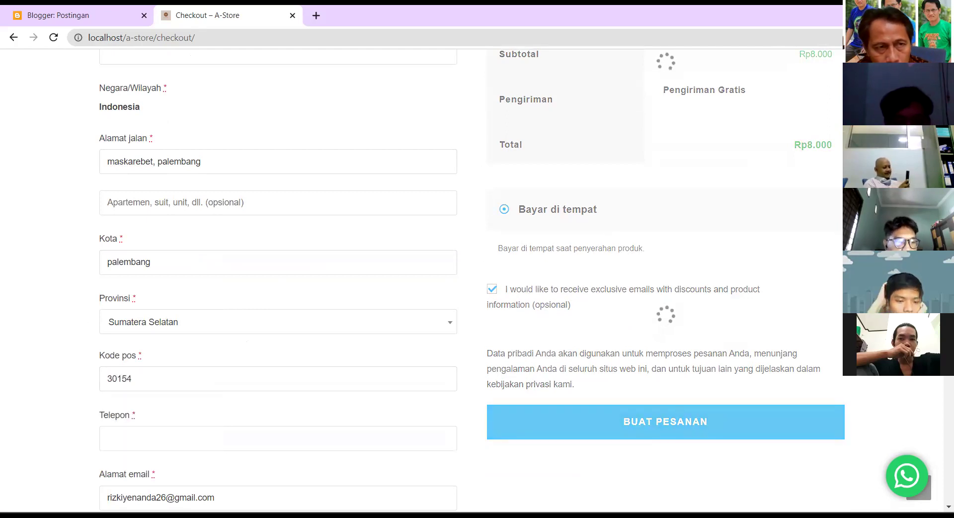
left_click(184, 432)
left_click(179, 378)
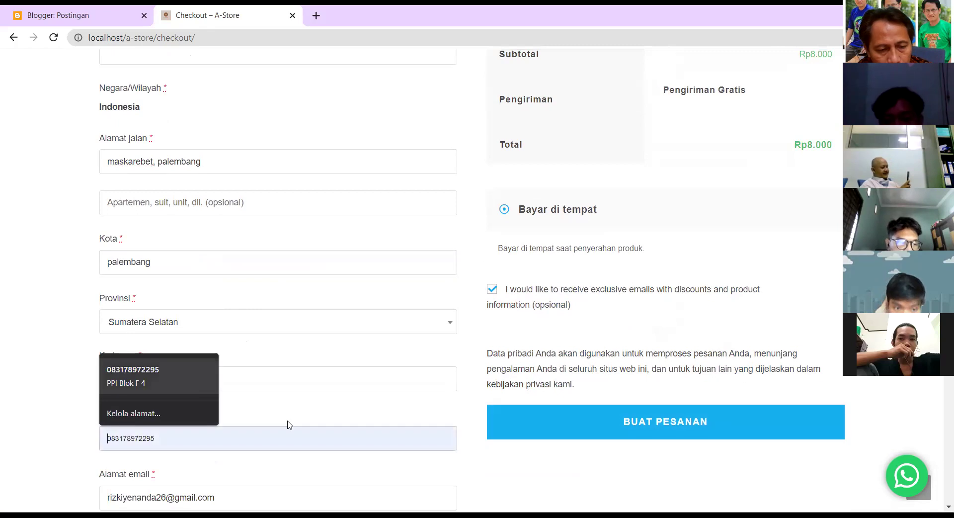
- Open the optional order note field and review the completed billing details
scroll(286, 426, "down", 6)
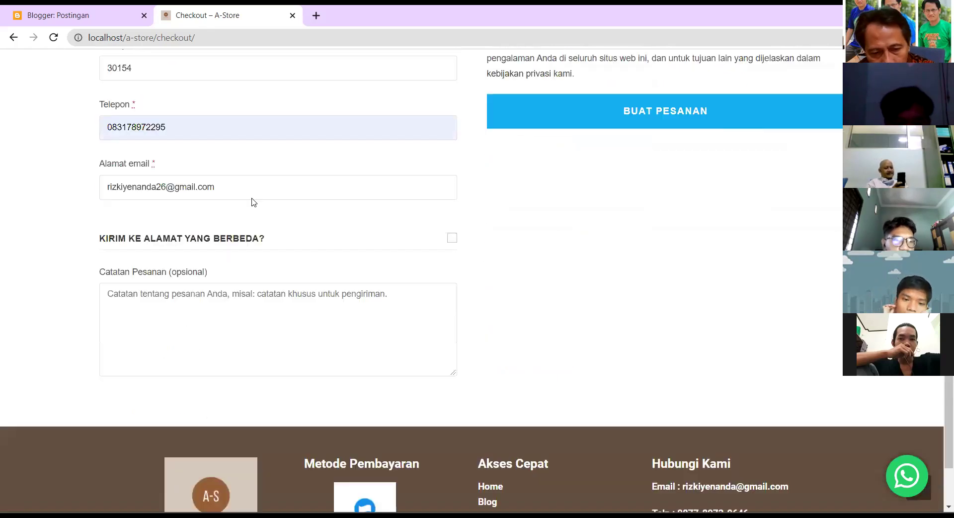
left_click(277, 296)
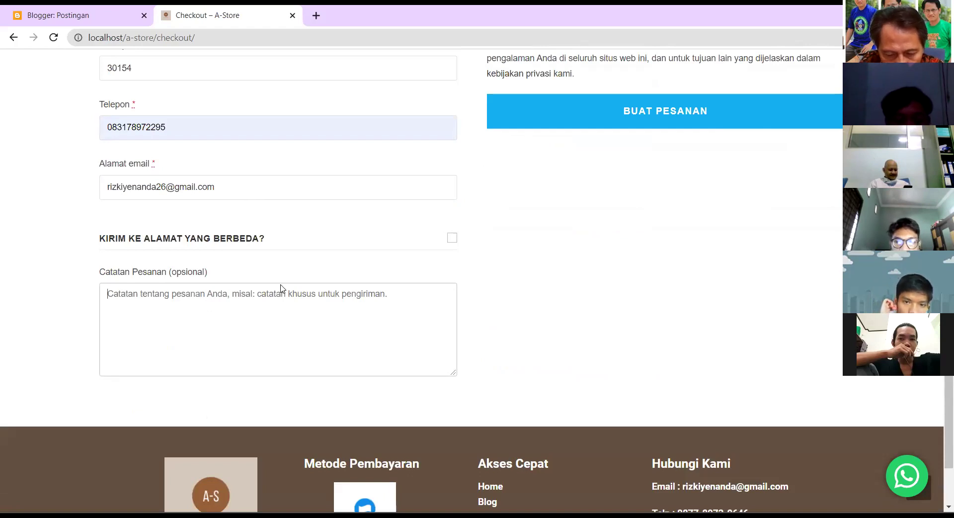
scroll(805, 207, "up", 4)
scroll(805, 207, "up", 9)
scroll(805, 207, "down", 7)
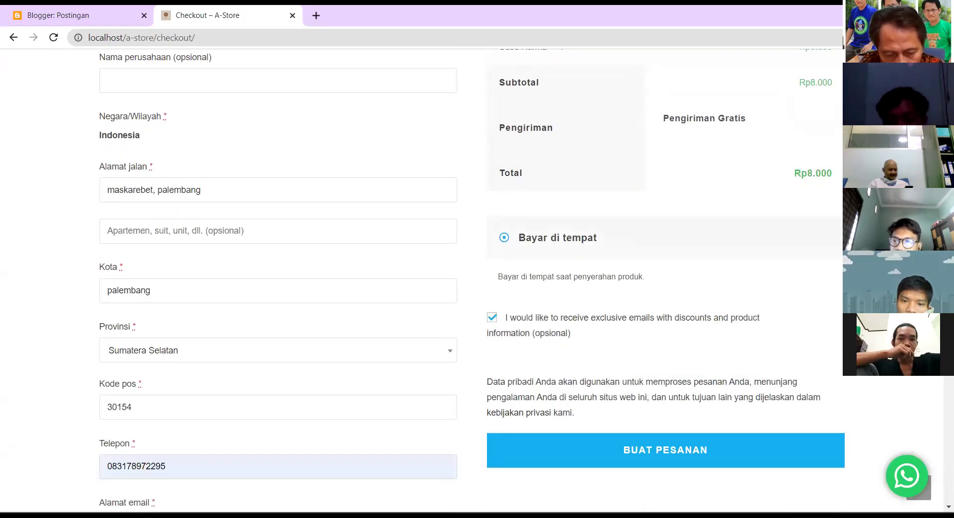
scroll(805, 207, "up", 6)
scroll(805, 207, "down", 1)
scroll(489, 173, "down", 4)
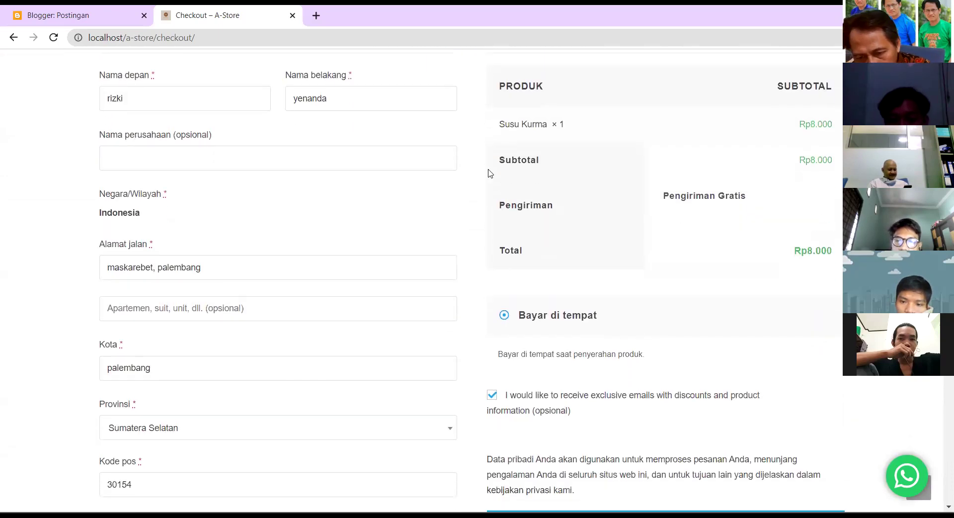
scroll(489, 173, "down", 3)
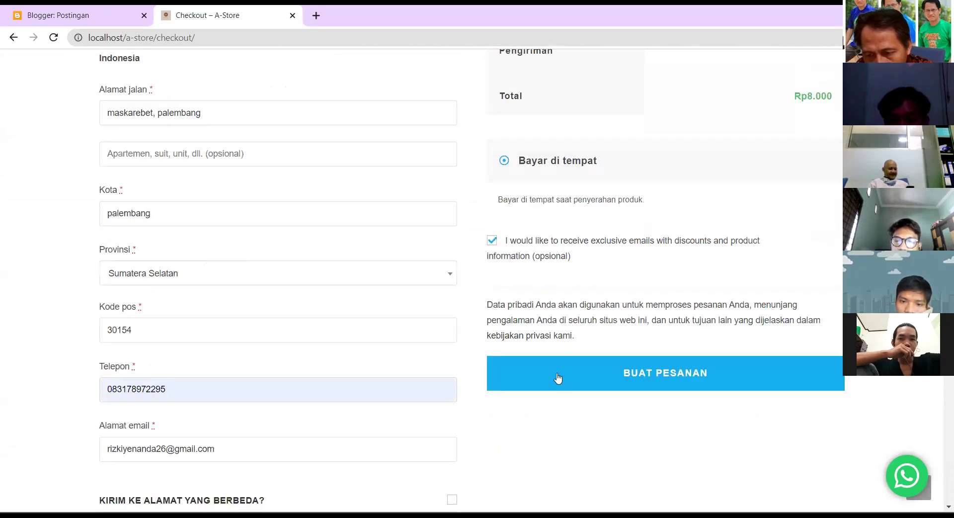
- Submit the Rp8.000 order with BUAT PESANAN and select its number on Pesanan Diterima
left_click(649, 379)
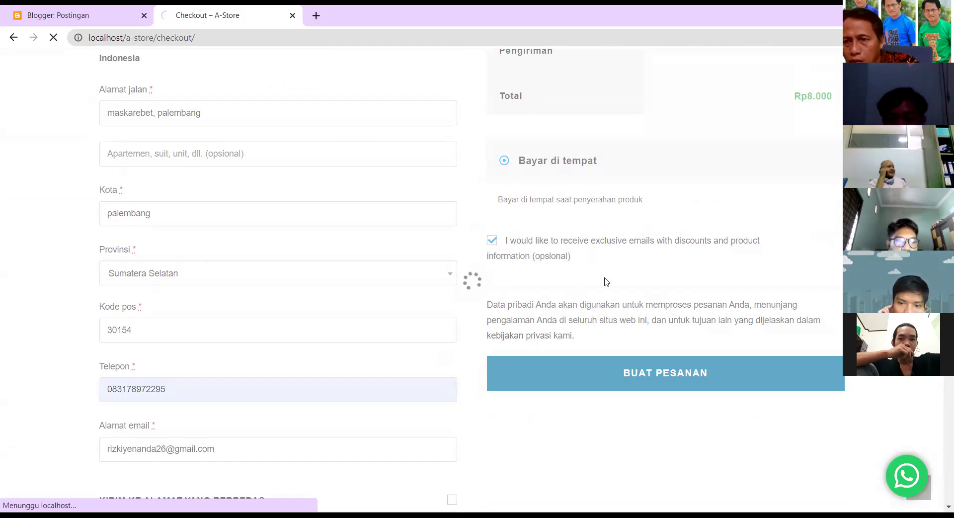
scroll(174, 357, "down", 5)
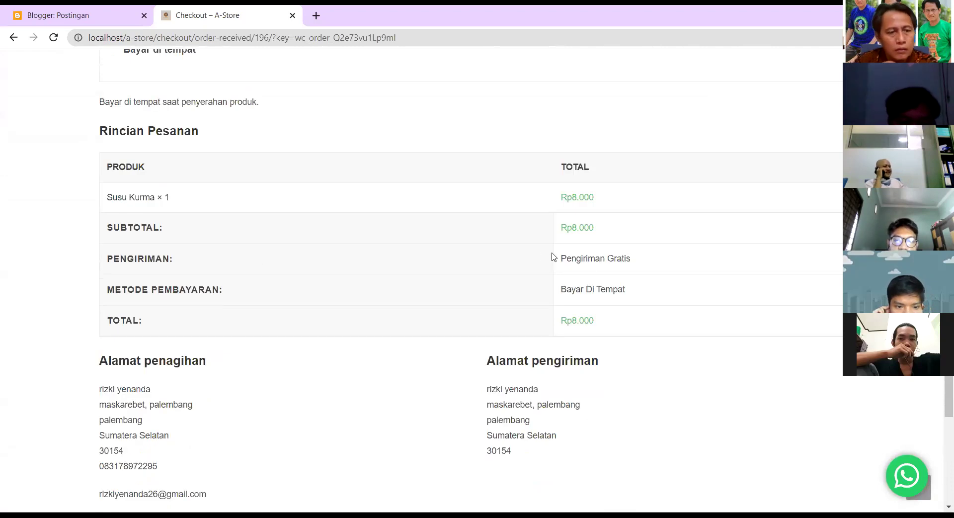
scroll(286, 276, "up", 6)
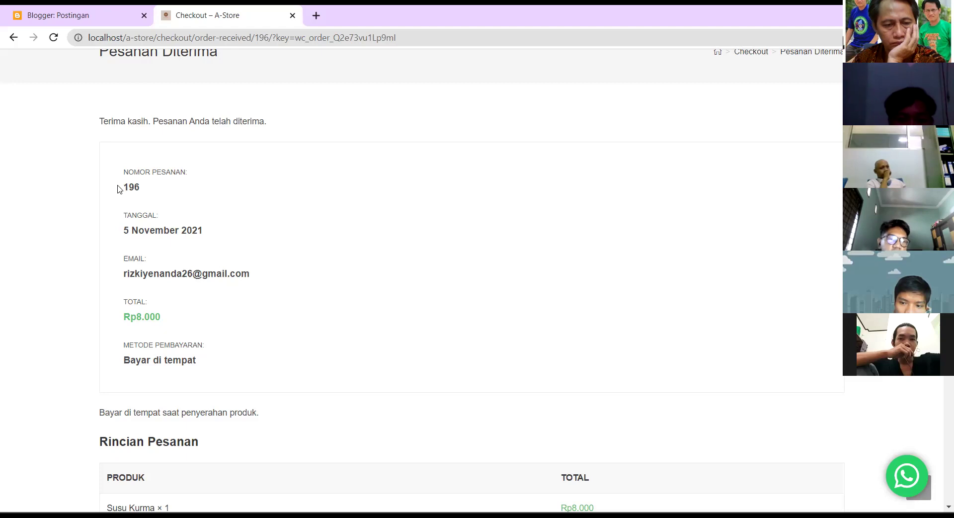
left_click_drag(123, 189, 143, 189)
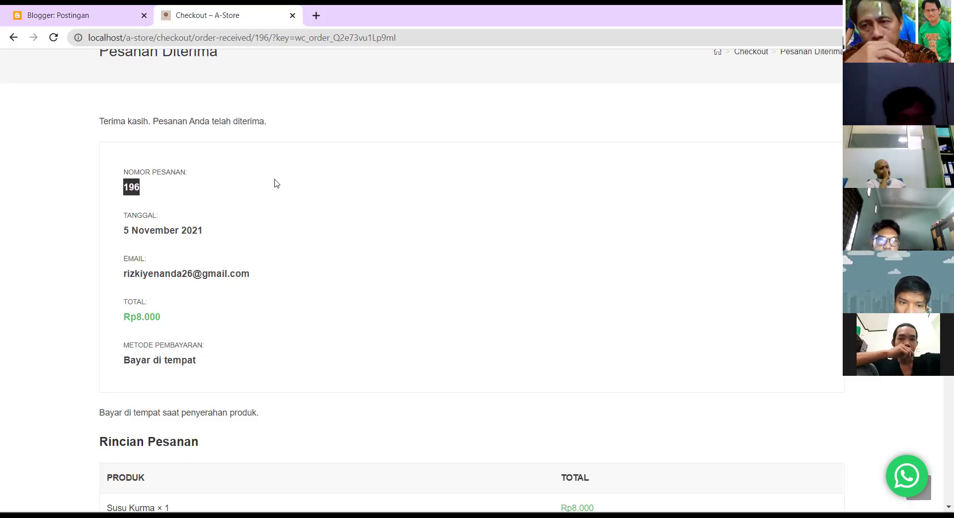
scroll(697, 98, "up", 3)
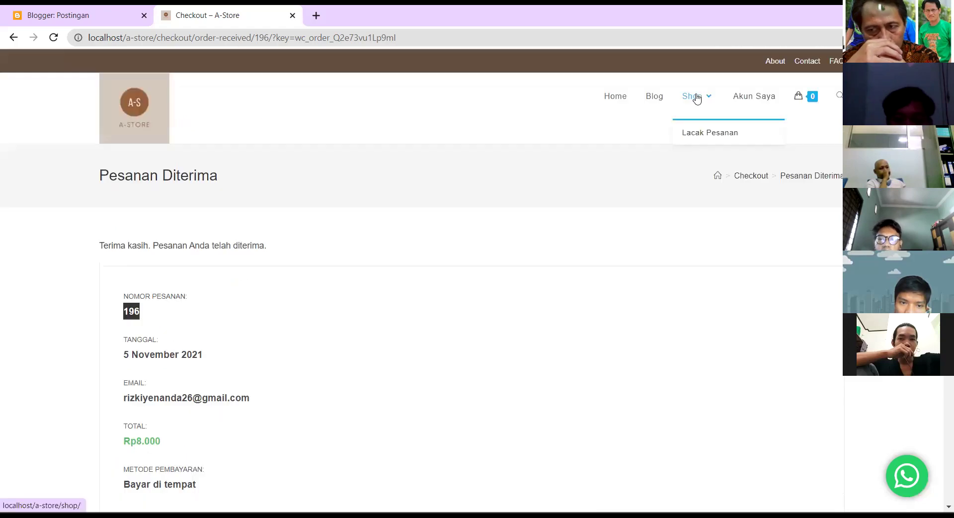
- Look up the earlier order on Lacak Pesanan using the saved order ID and billing e-mail
left_click(705, 132)
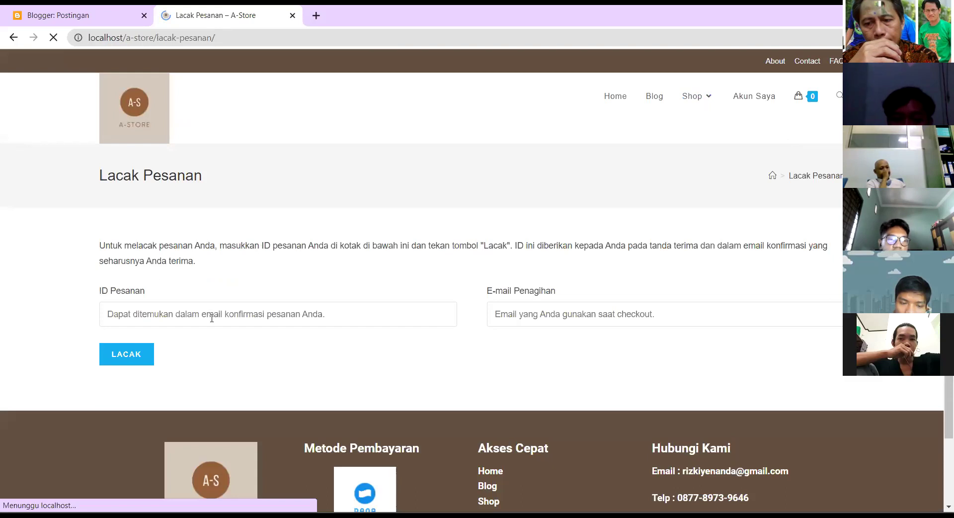
left_click(211, 318)
left_click(159, 347)
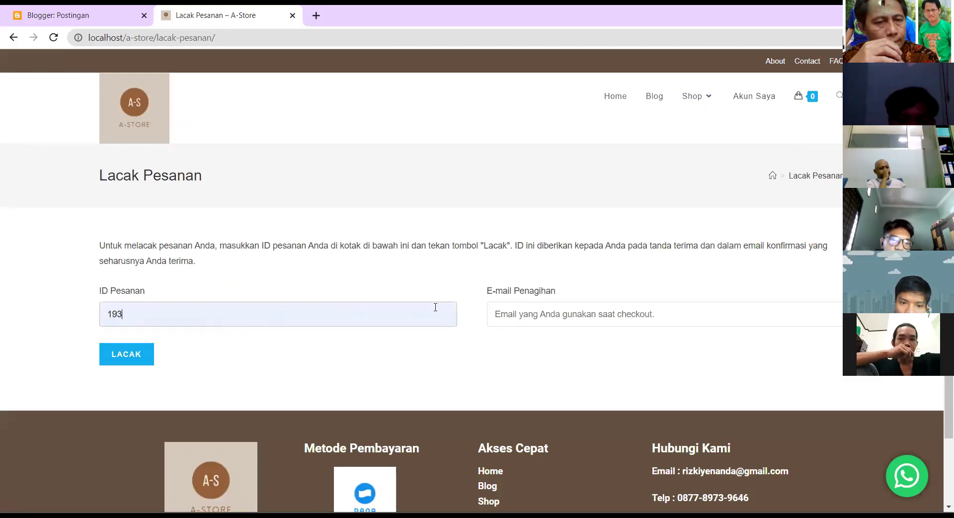
left_click(568, 313)
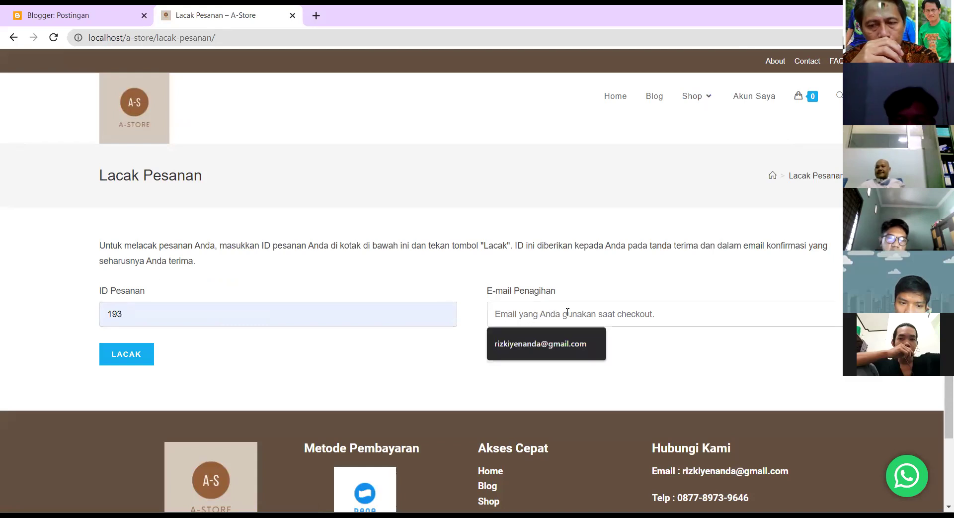
left_click(548, 342)
left_click(127, 356)
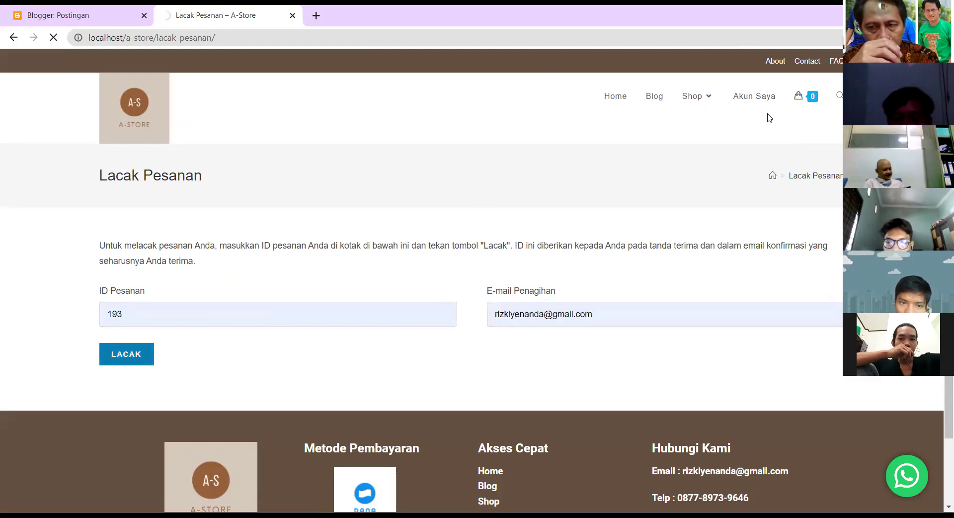
scroll(444, 291, "down", 2)
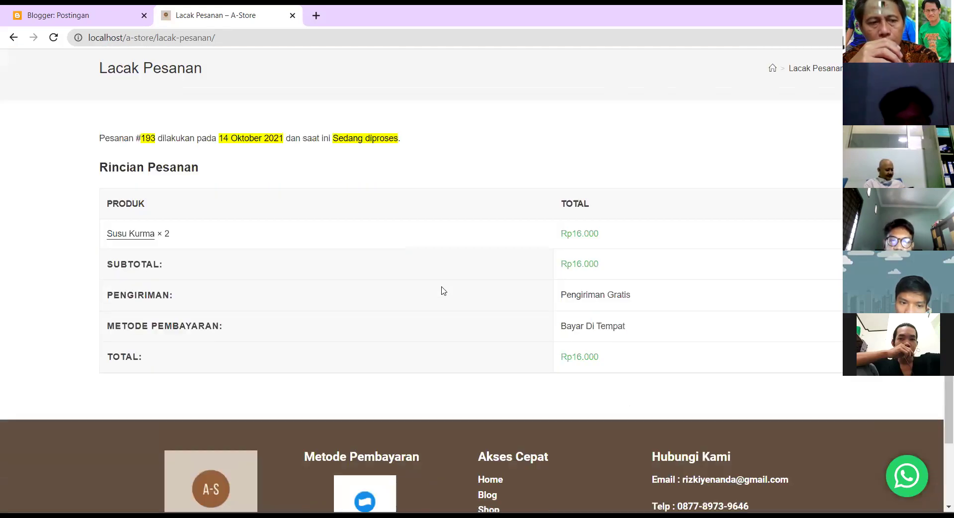
scroll(544, 341, "down", 1)
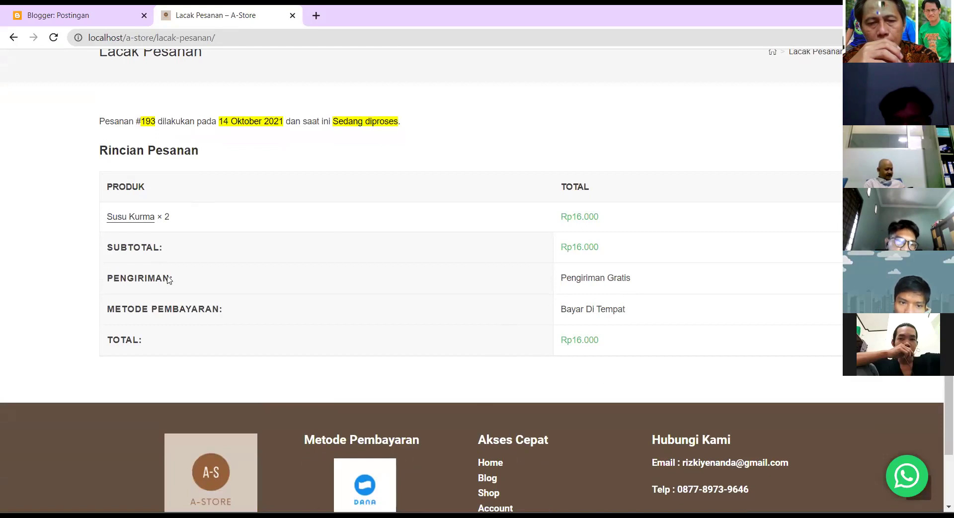
scroll(621, 278, "up", 3)
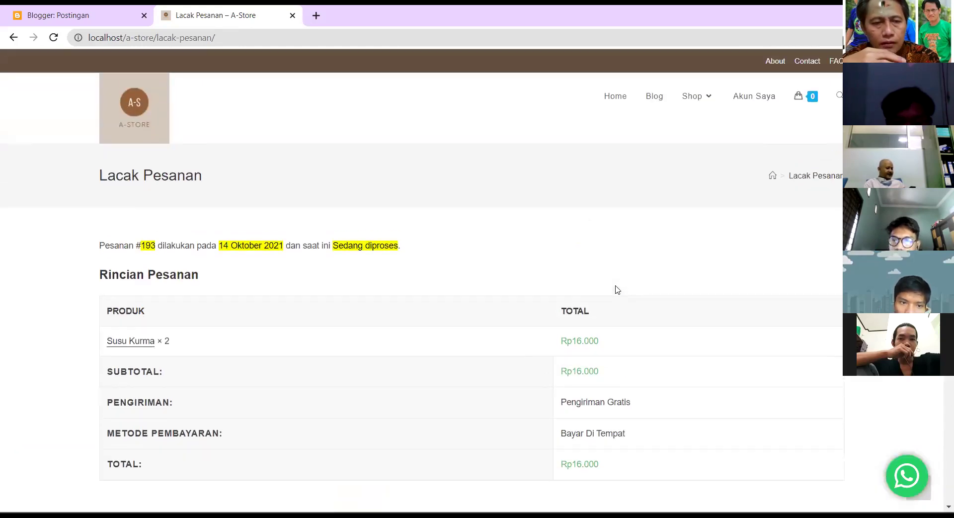
scroll(631, 124, "up", 1)
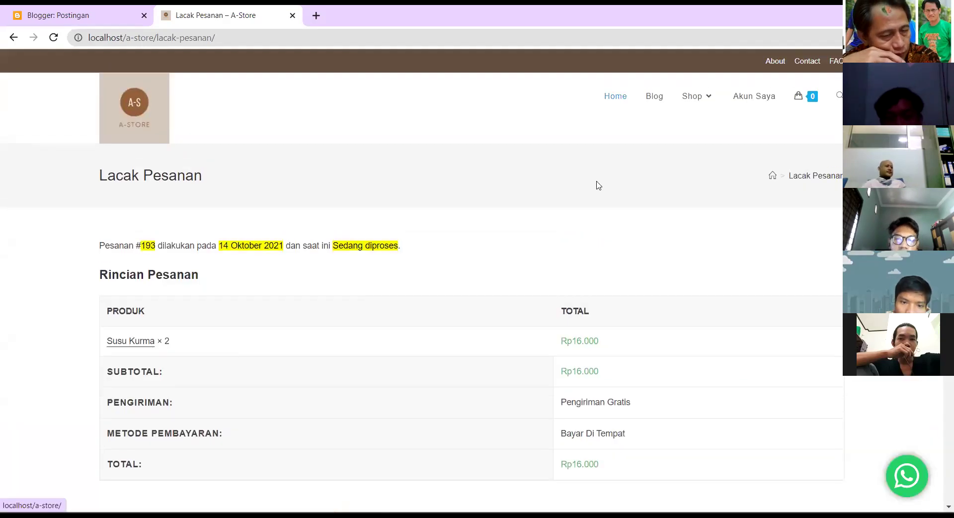
scroll(571, 218, "down", 4)
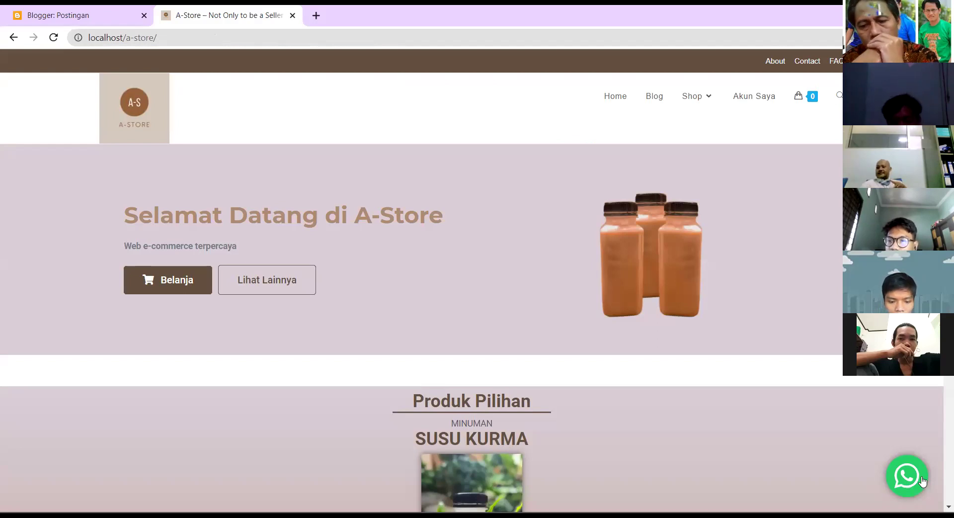
- Open and close the WhatsApp chat tab, then scroll through the home page's feature cards
left_click(817, 425)
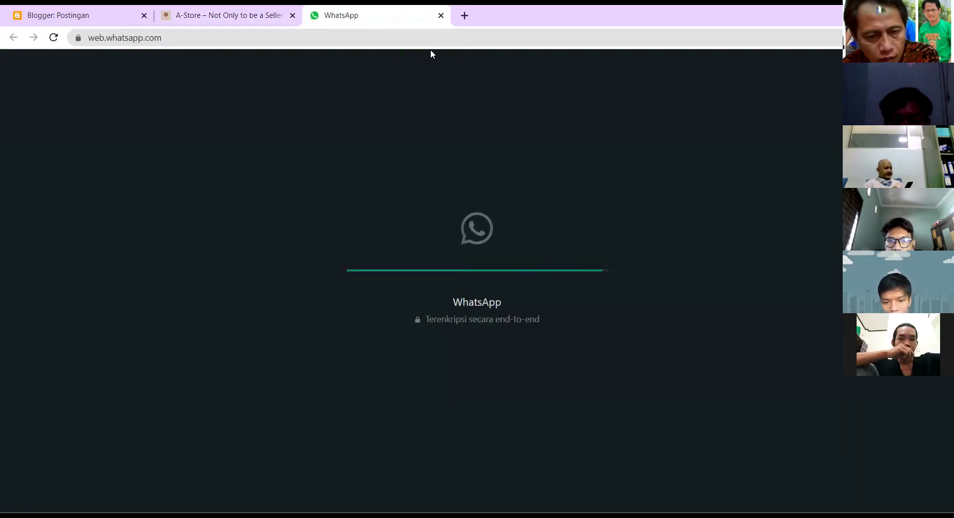
left_click(441, 16)
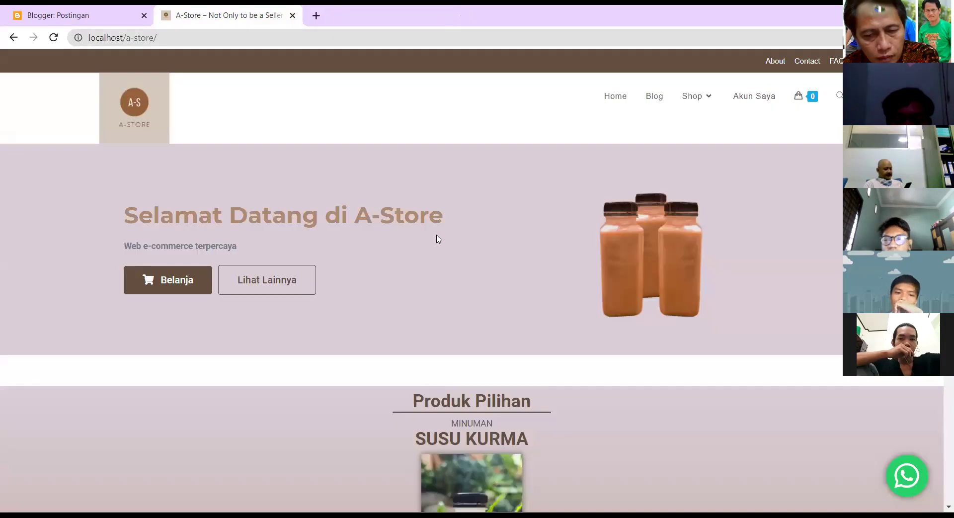
scroll(524, 282, "down", 2)
scroll(526, 297, "down", 8)
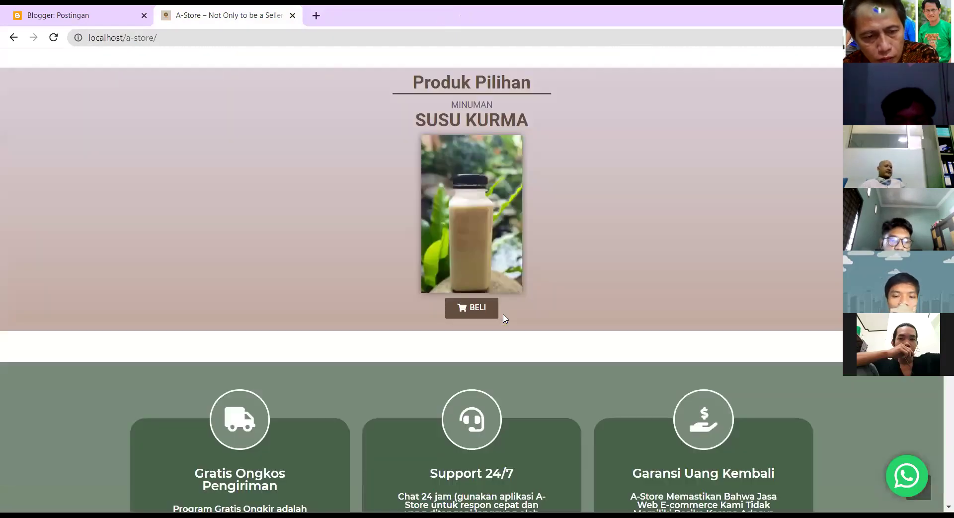
scroll(589, 273, "down", 4)
scroll(198, 384, "up", 2)
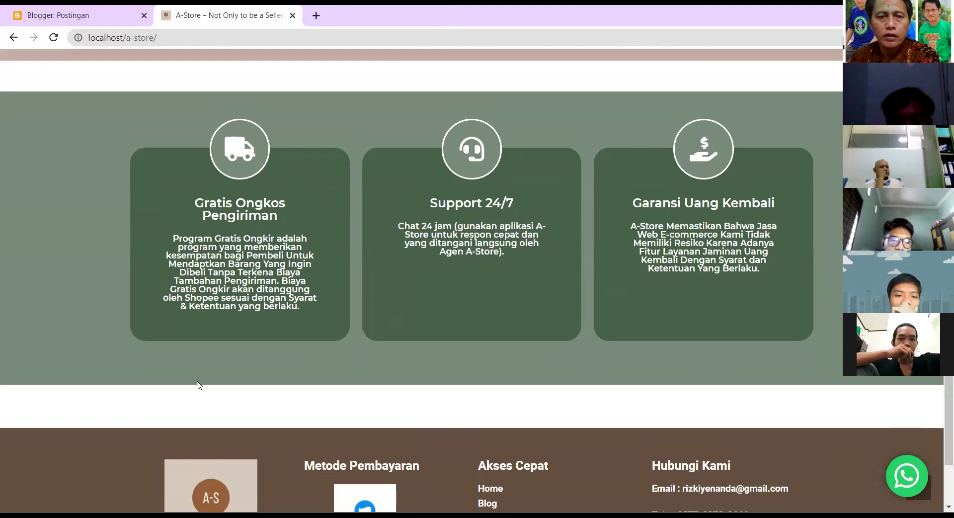
scroll(216, 439, "down", 2)
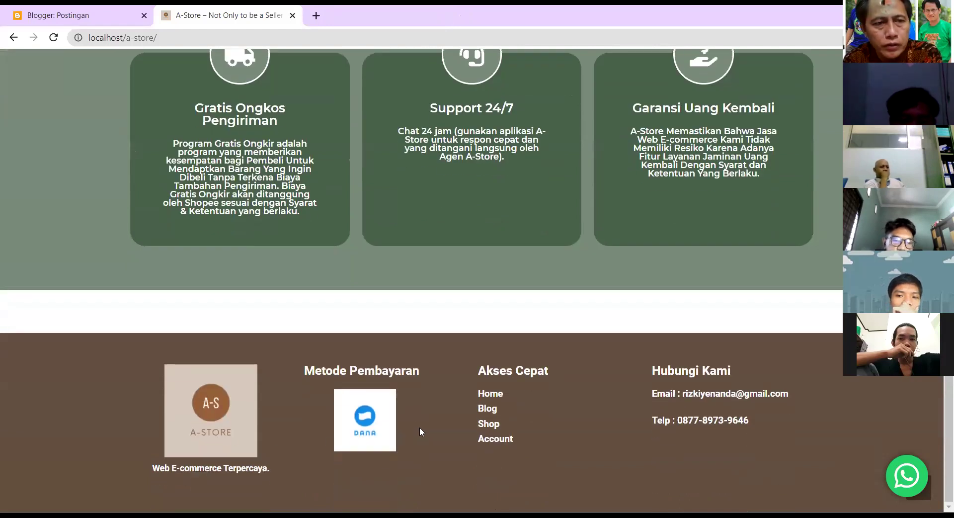
scroll(393, 273, "up", 3)
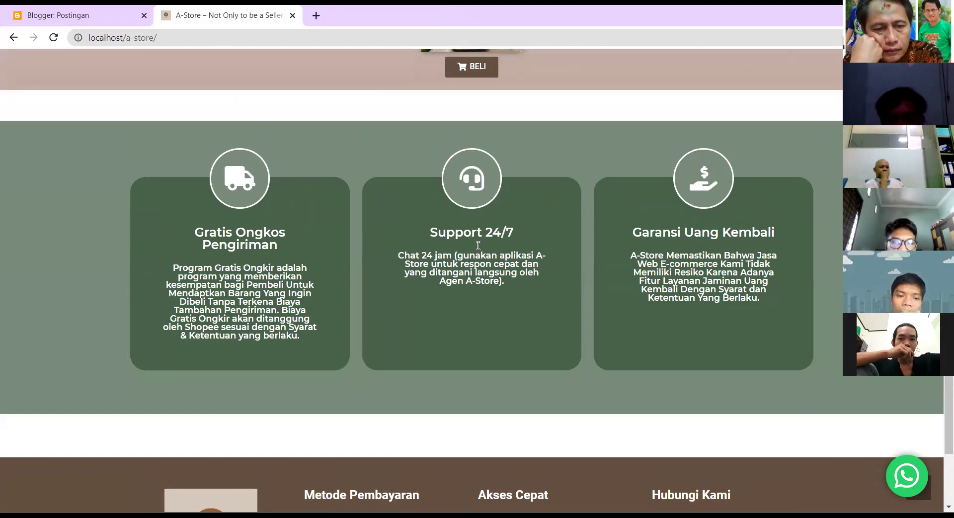
scroll(475, 240, "down", 3)
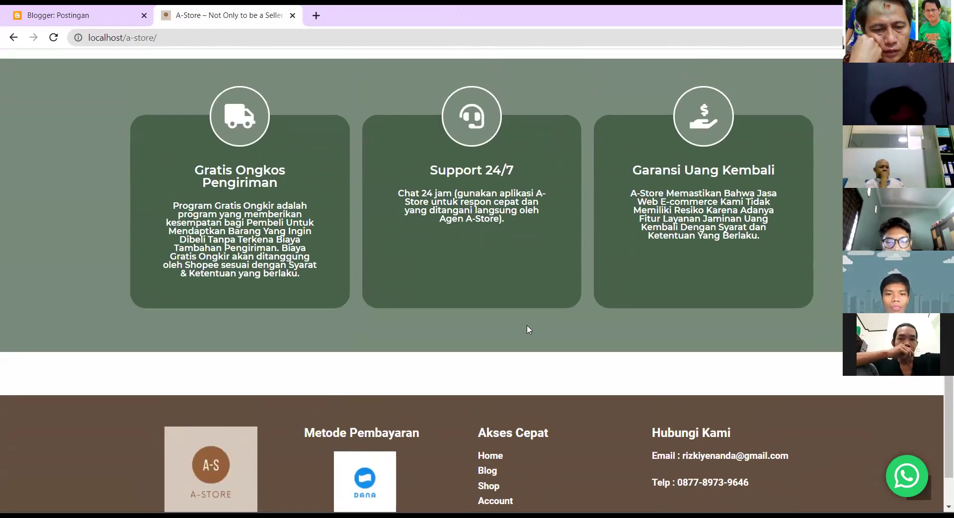